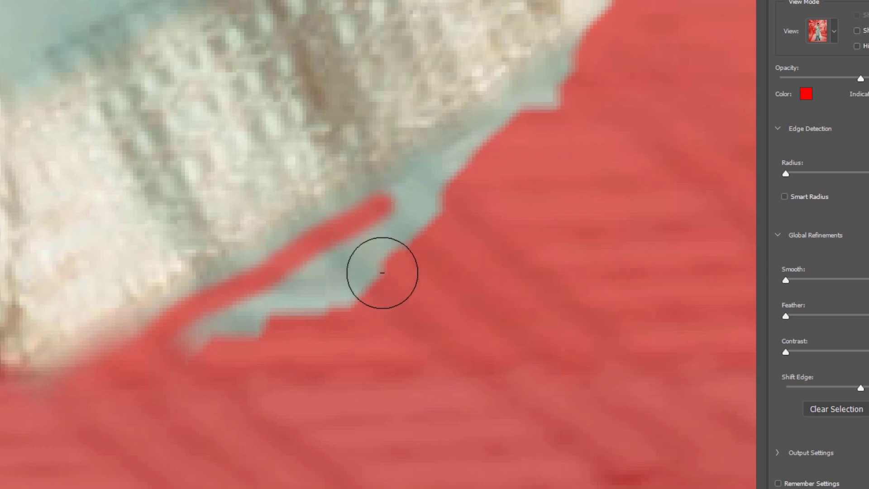
- Refine the selection along the beige woven trim at the garment's hem, masking the leftover background and restoring the trim's outer edge
mouse_move(382, 273)
mouse_down()
mouse_move(248, 361)
mouse_move(219, 354)
mouse_move(210, 317)
mouse_move(334, 237)
mouse_move(466, 169)
mouse_move(509, 161)
mouse_move(530, 88)
mouse_move(395, 330)
mouse_move(307, 388)
mouse_up()
mouse_move(396, 282)
mouse_down()
mouse_move(421, 172)
mouse_move(404, 115)
mouse_move(421, 230)
mouse_move(417, 274)
mouse_move(389, 326)
mouse_up()
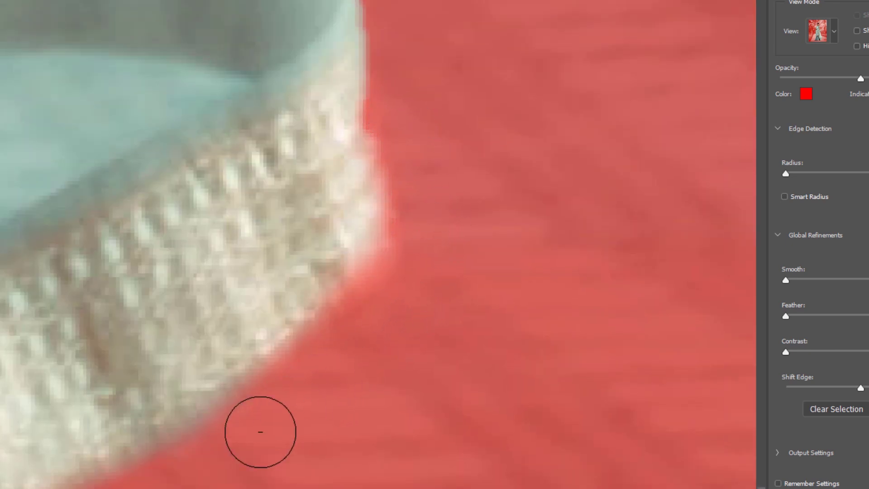
mouse_move(145, 412)
mouse_down()
mouse_move(294, 253)
mouse_move(342, 139)
mouse_move(336, 76)
mouse_move(284, 237)
mouse_up()
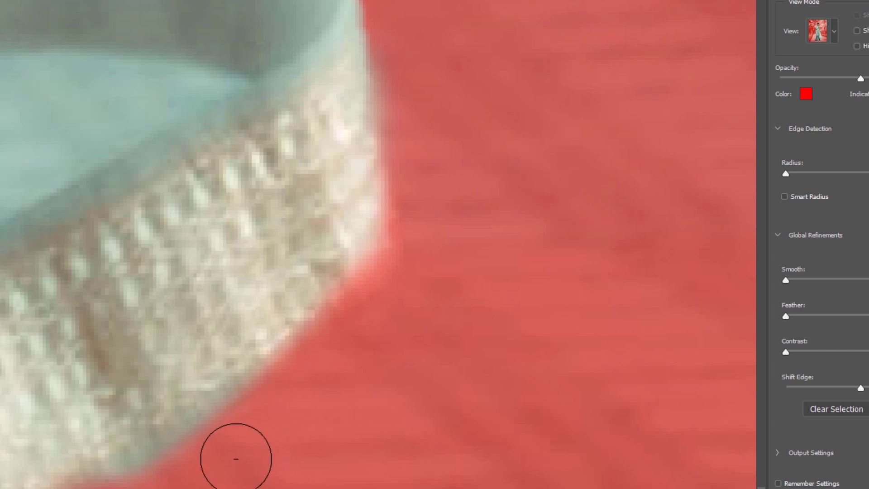
drag(15, 454, 143, 142)
drag(409, 154, 317, 251)
drag(396, 89, 324, 380)
mouse_move(348, 337)
mouse_down()
mouse_move(380, 272)
mouse_move(446, 181)
mouse_move(423, 212)
mouse_up()
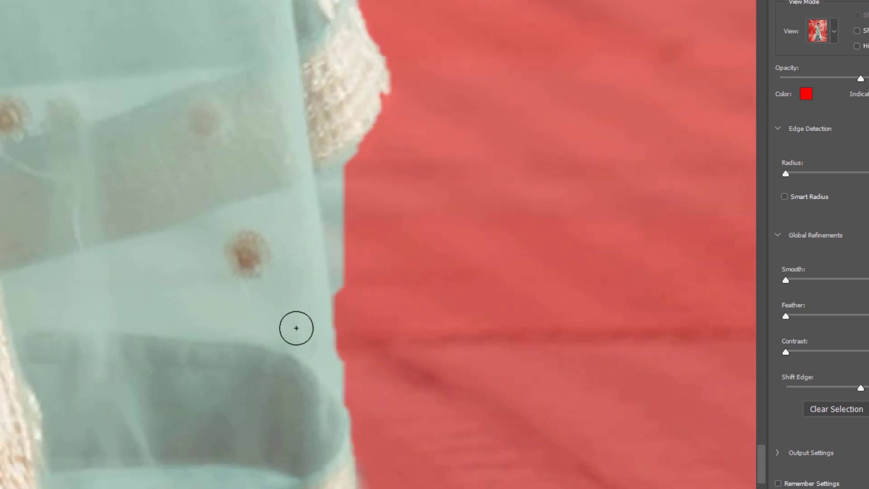
- Mask the strip of background beside the sheer fabric between the two beige trims, using a resized soft brush
alt+right_click(302, 290)
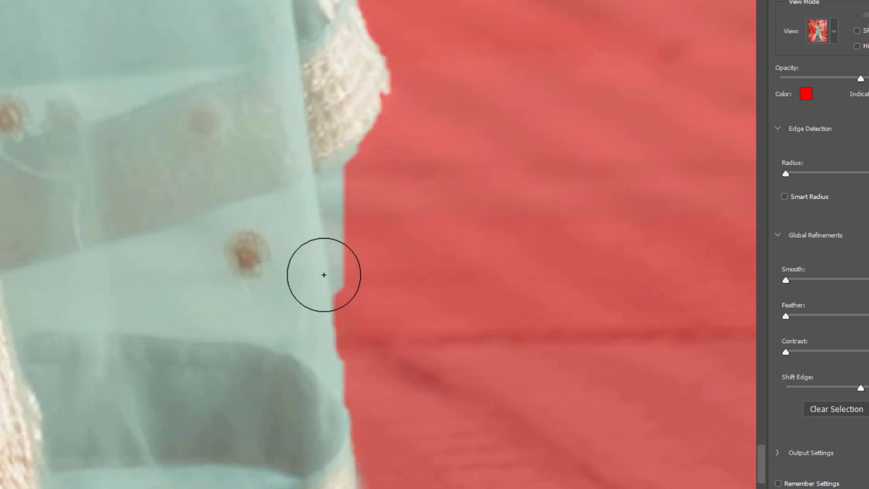
drag(322, 273, 329, 487)
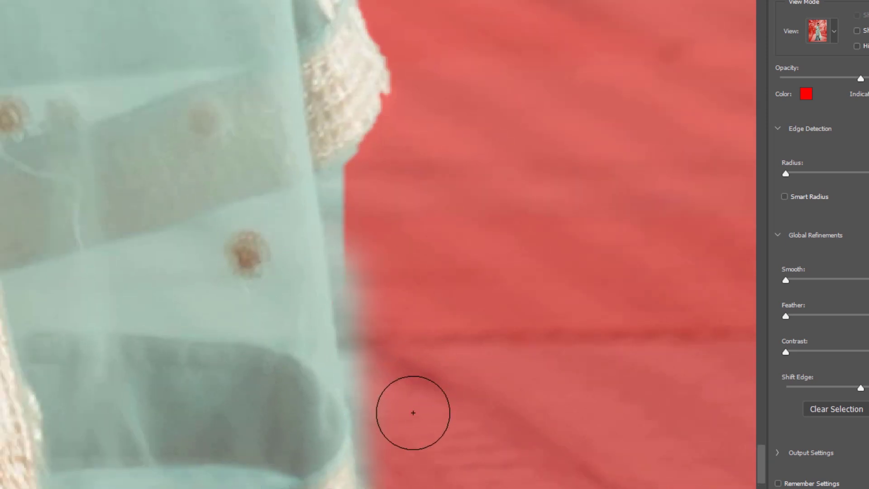
click(385, 287)
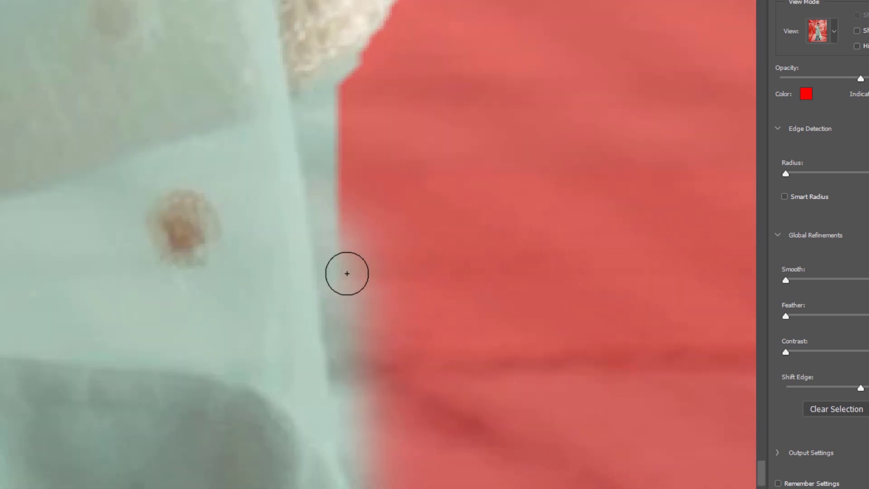
mouse_move(370, 243)
mouse_down()
mouse_move(345, 274)
mouse_move(358, 275)
mouse_up()
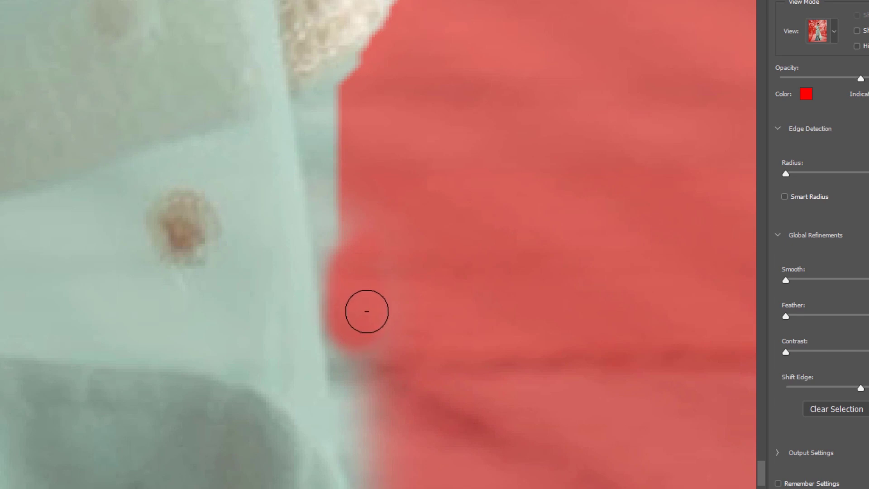
mouse_move(368, 305)
mouse_down()
mouse_move(412, 292)
mouse_move(433, 271)
mouse_move(467, 314)
mouse_move(402, 286)
mouse_up()
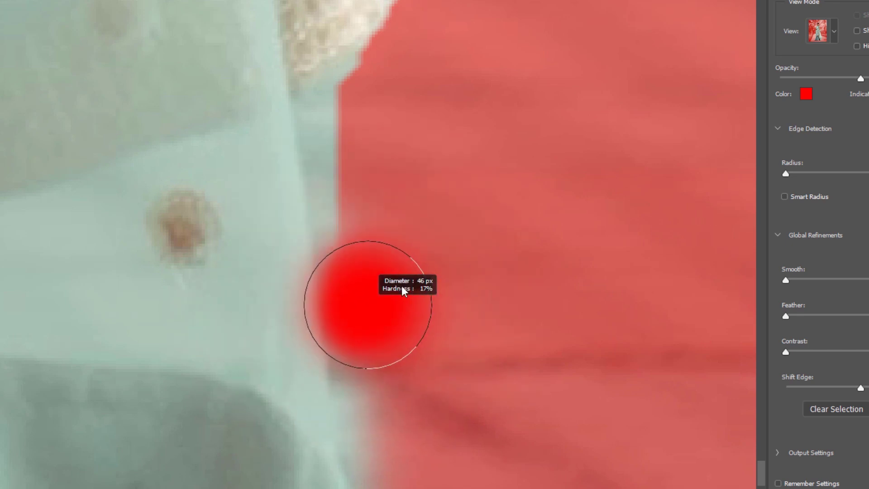
mouse_move(378, 167)
mouse_down()
mouse_move(398, 343)
mouse_move(358, 52)
mouse_up()
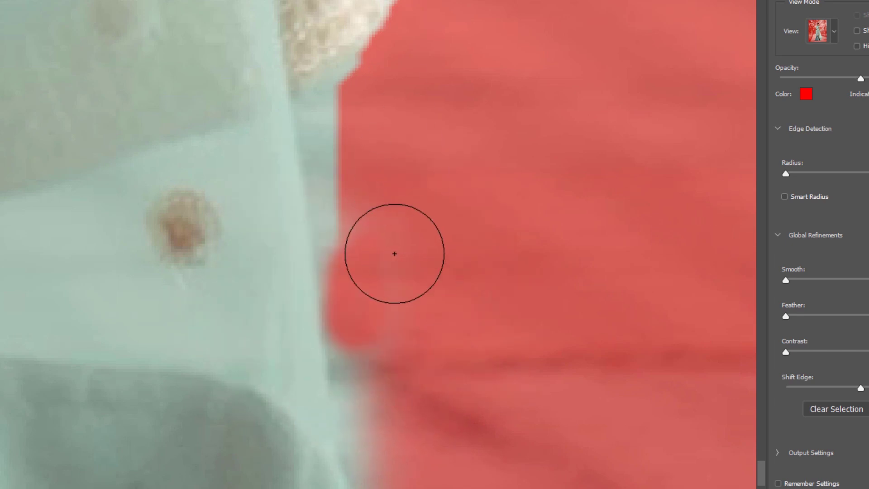
mouse_move(395, 396)
mouse_down()
mouse_move(382, 324)
mouse_move(389, 304)
mouse_move(383, 364)
mouse_move(374, 275)
mouse_up()
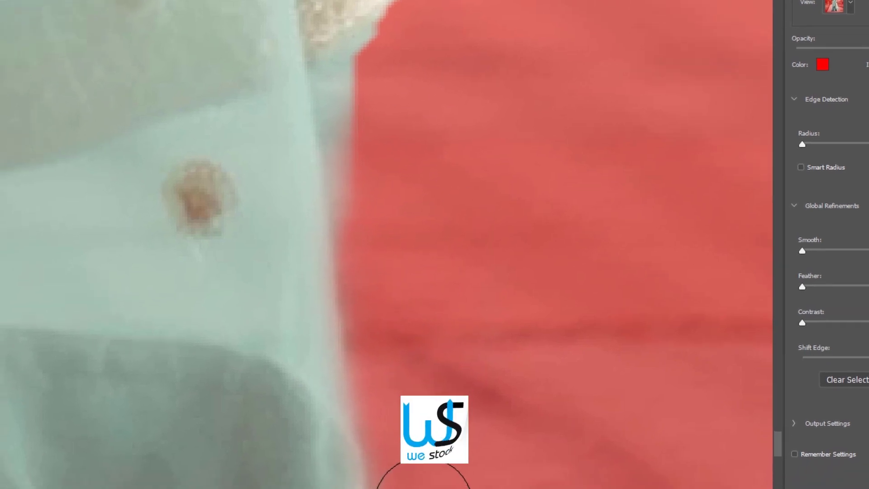
drag(414, 414, 414, 204)
mouse_move(434, 121)
mouse_down()
mouse_move(454, 231)
mouse_move(440, 144)
mouse_move(455, 197)
mouse_up()
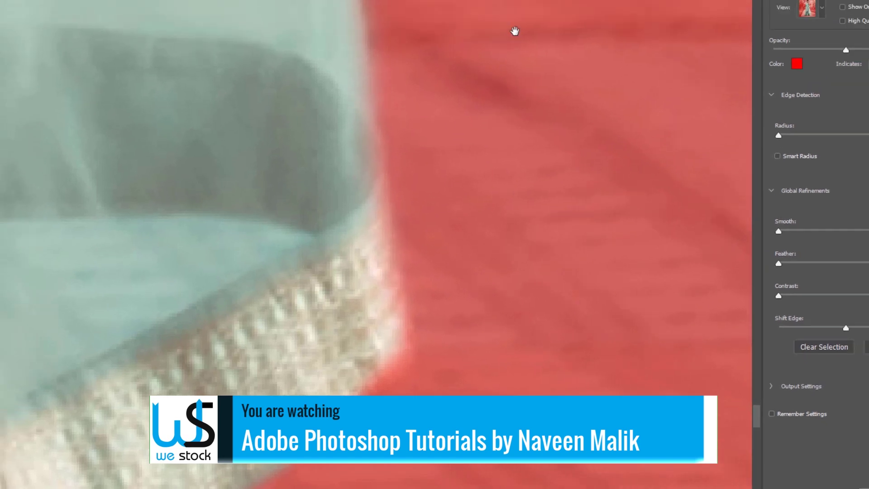
- Subtract the grey-brown background strip between the pale dress edge and the fingers from the selection
drag(478, 188, 467, 357)
mouse_move(467, 59)
mouse_down()
mouse_move(427, 363)
mouse_move(392, 265)
mouse_up()
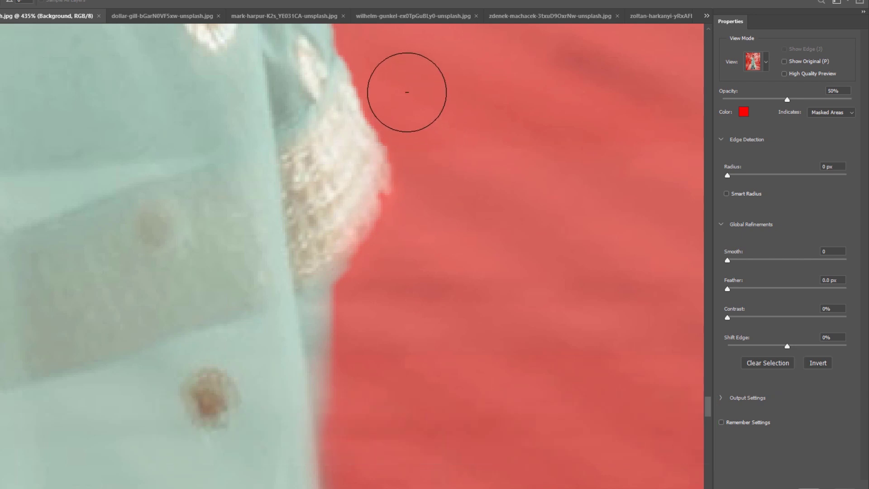
mouse_move(395, 70)
mouse_down()
mouse_move(416, 113)
mouse_move(421, 181)
mouse_move(391, 293)
mouse_up()
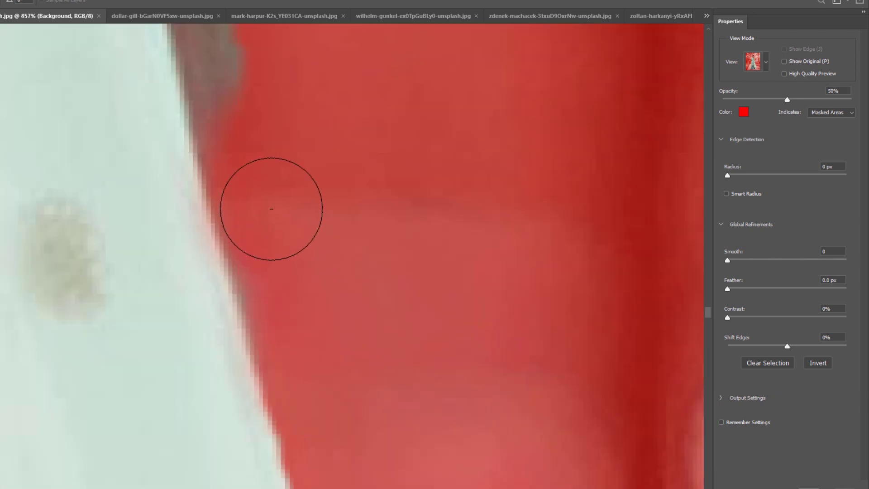
drag(289, 179, 358, 395)
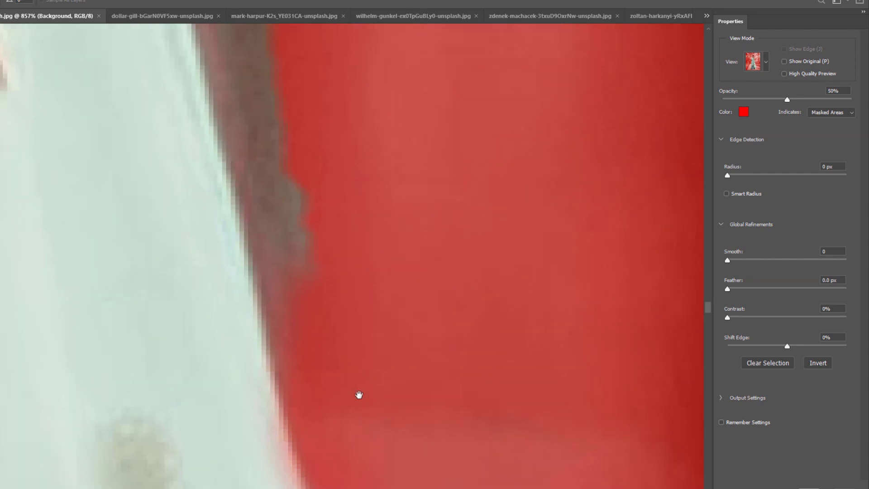
mouse_move(320, 277)
mouse_down()
mouse_move(314, 186)
mouse_move(318, 276)
mouse_move(295, 162)
mouse_move(289, 45)
mouse_move(266, 78)
mouse_up()
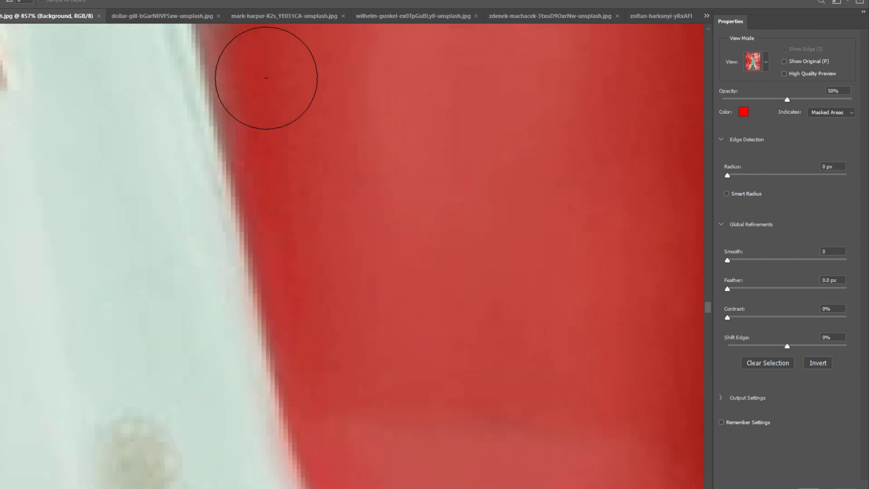
drag(340, 86, 392, 291)
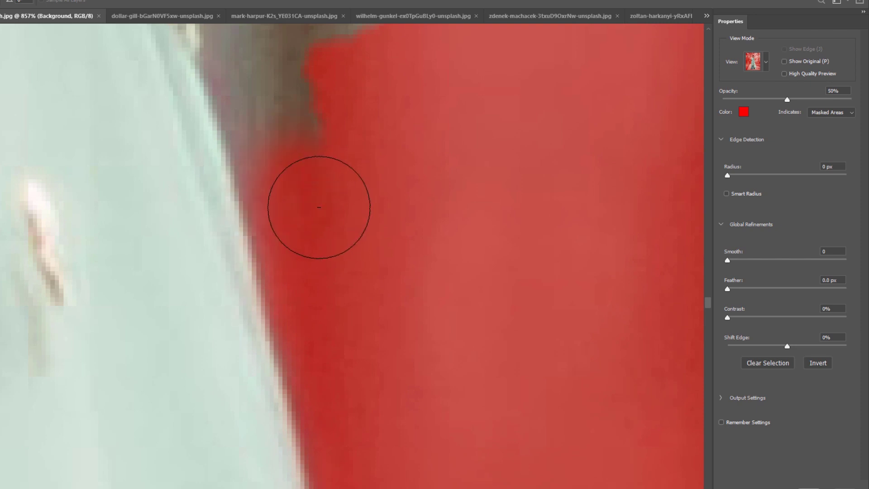
drag(320, 207, 313, 110)
drag(345, 145, 415, 336)
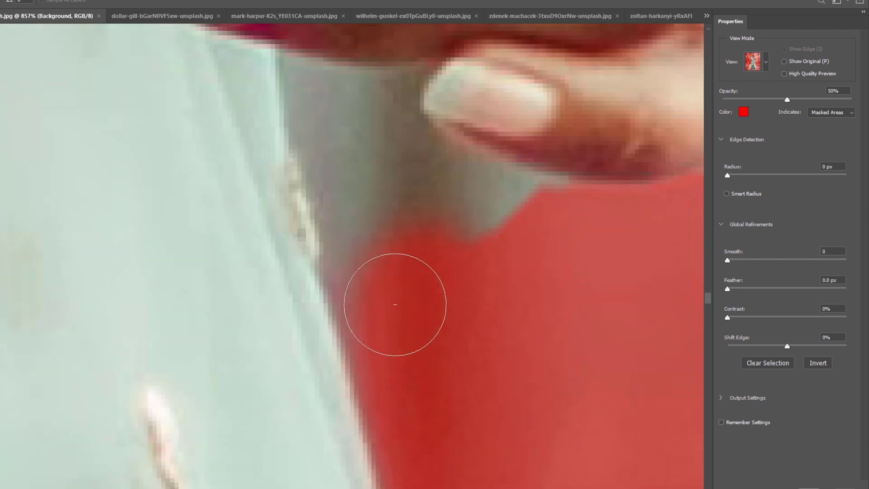
mouse_move(395, 304)
mouse_down()
mouse_move(388, 304)
mouse_move(368, 121)
mouse_move(333, 122)
mouse_move(332, 111)
mouse_move(426, 213)
mouse_move(508, 217)
mouse_move(575, 245)
mouse_move(329, 269)
mouse_move(301, 290)
mouse_up()
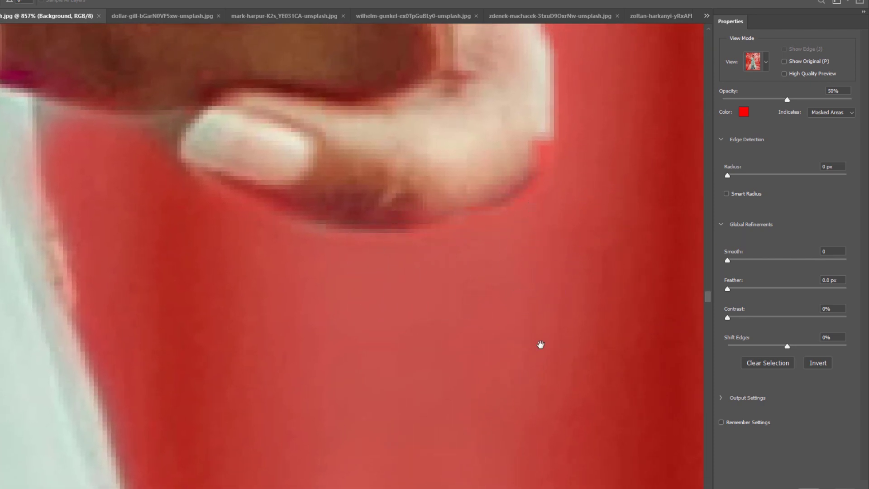
- Add the cut-off outer edge of the knuckles back to the selection, undoing the stray stroke beside the hand
drag(540, 345, 483, 406)
drag(495, 375, 497, 296)
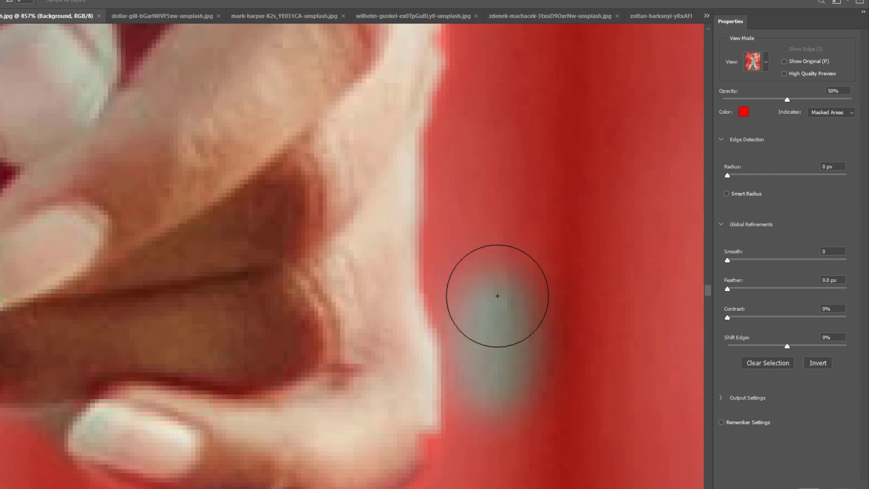
key(ctrl+z)
mouse_move(550, 196)
mouse_down()
mouse_move(474, 297)
mouse_move(520, 237)
mouse_up()
drag(533, 184, 487, 436)
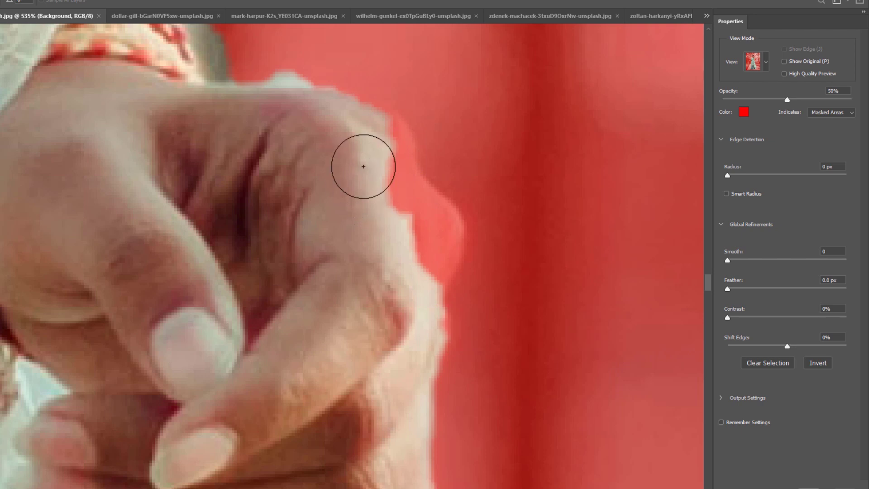
mouse_move(368, 152)
mouse_down()
mouse_move(387, 190)
mouse_move(370, 149)
mouse_move(356, 139)
mouse_move(381, 200)
mouse_move(399, 210)
mouse_move(421, 246)
mouse_move(414, 268)
mouse_move(423, 267)
mouse_move(420, 225)
mouse_move(408, 335)
mouse_move(389, 325)
mouse_up()
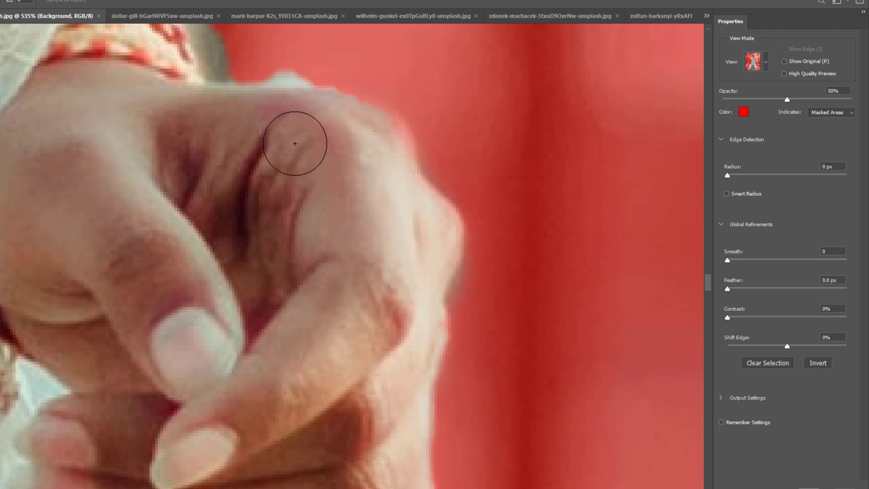
drag(300, 179, 327, 312)
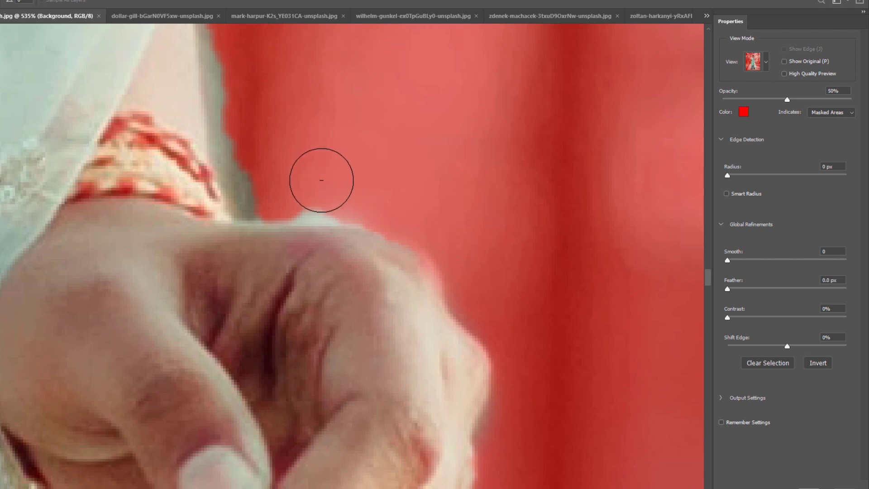
- Mask the leftover background above the knuckles and along the forearm beside the red-and-cream bracelet
mouse_move(321, 180)
mouse_down()
mouse_move(340, 178)
mouse_move(277, 173)
mouse_move(325, 187)
mouse_move(366, 180)
mouse_move(296, 181)
mouse_up()
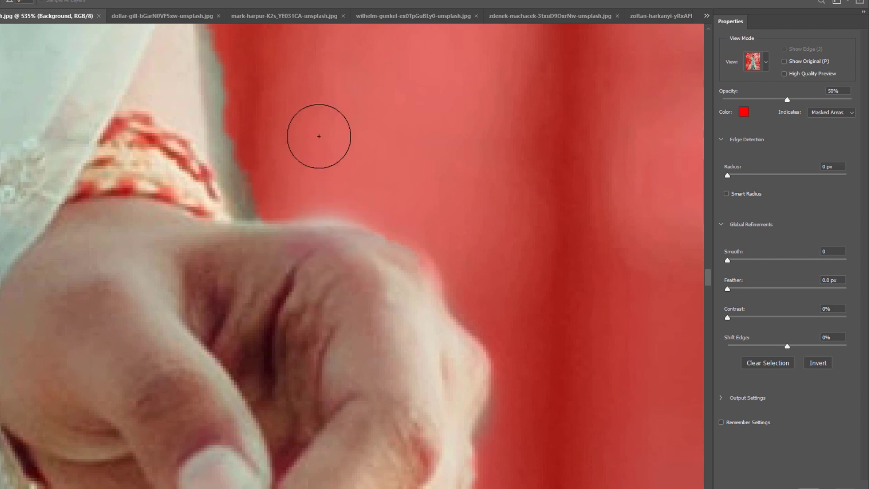
drag(319, 136, 395, 379)
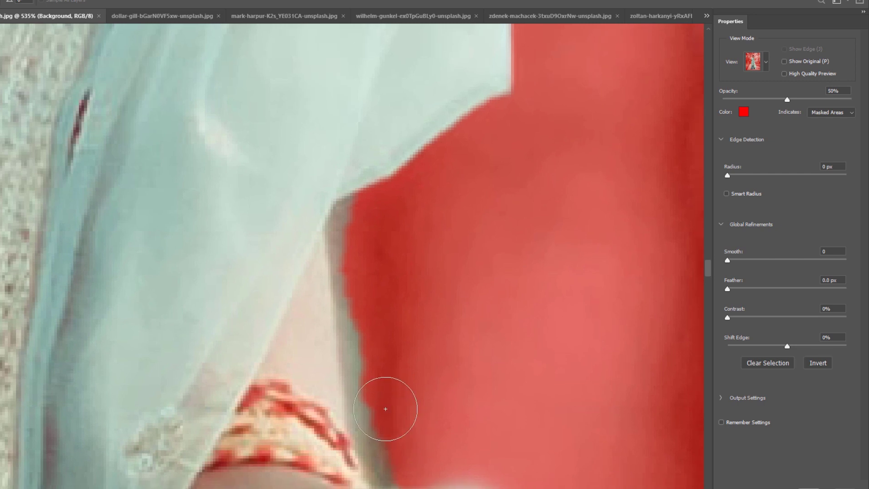
mouse_move(398, 421)
mouse_down()
mouse_move(417, 428)
mouse_move(376, 380)
mouse_move(374, 301)
mouse_up()
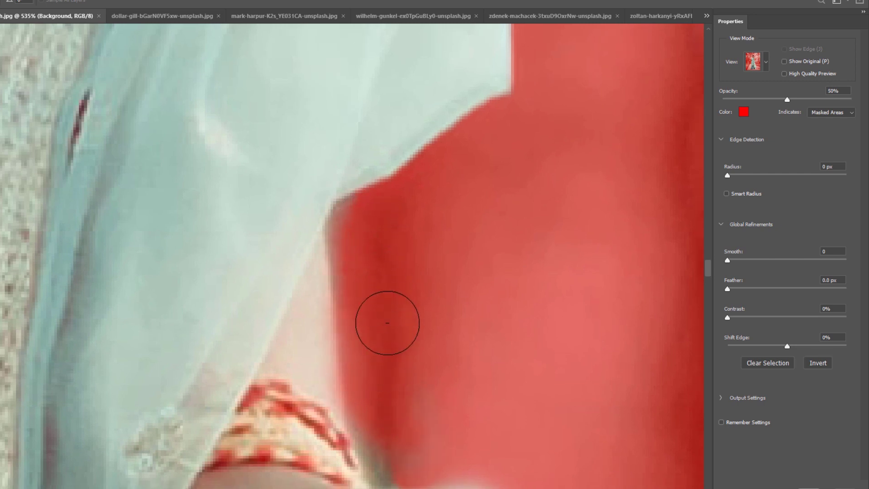
- Add the masked pale fabric edging over the shoulder back to the selection
drag(487, 207, 405, 457)
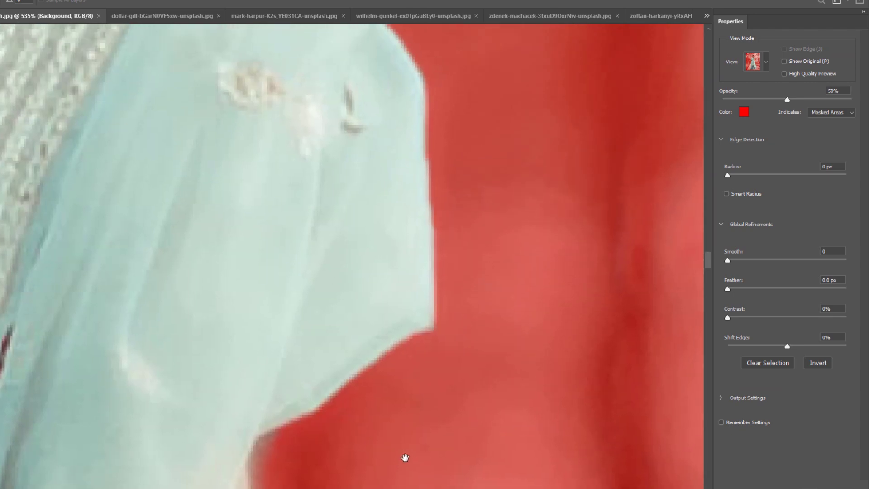
drag(486, 273, 482, 484)
drag(400, 125, 364, 254)
drag(287, 52, 354, 363)
drag(313, 261, 288, 240)
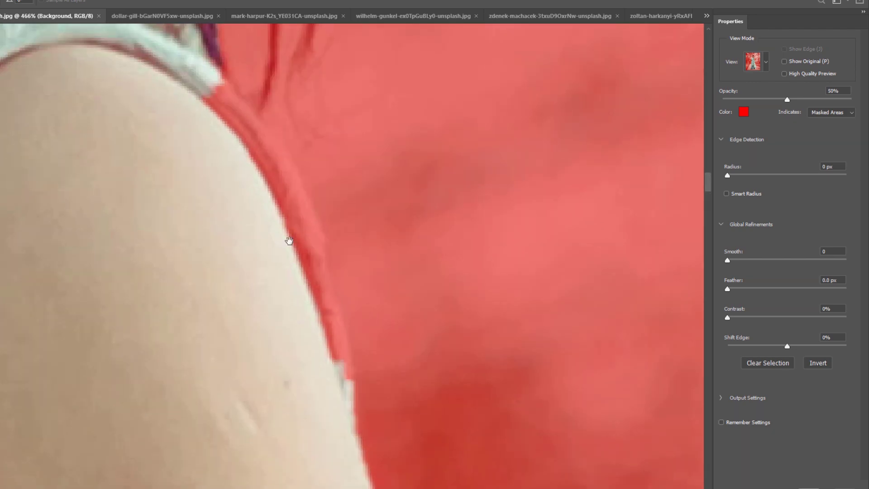
mouse_move(204, 100)
mouse_down()
mouse_move(248, 148)
mouse_move(214, 110)
mouse_move(266, 194)
mouse_move(264, 171)
mouse_move(295, 248)
mouse_move(317, 383)
mouse_up()
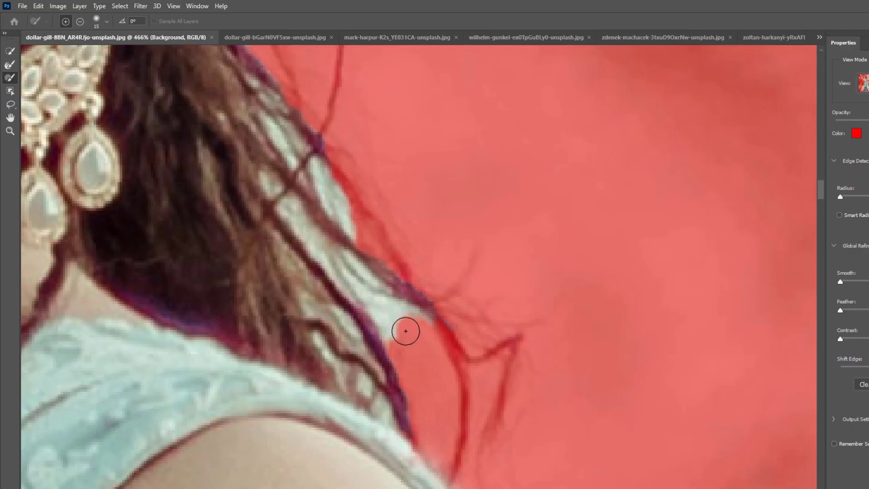
- Subtract the background patches between the loose hair strands above the shoulder using a size 15 brush
drag(405, 331, 380, 305)
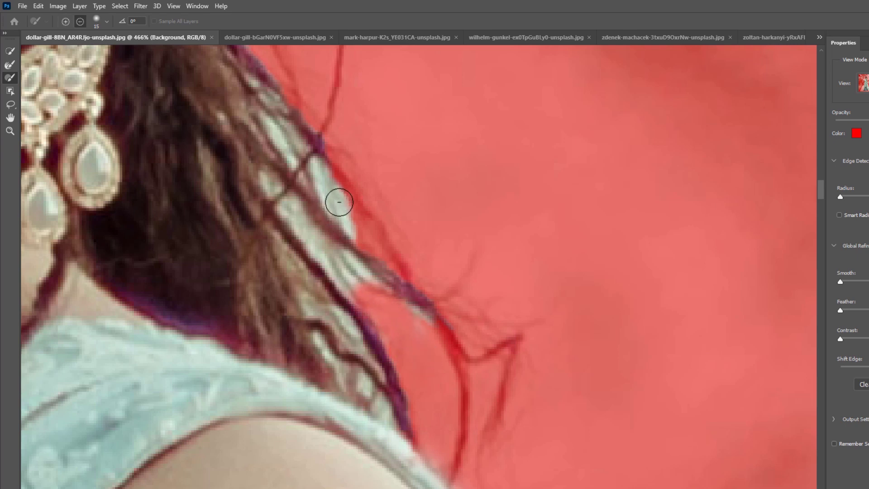
drag(339, 202, 344, 222)
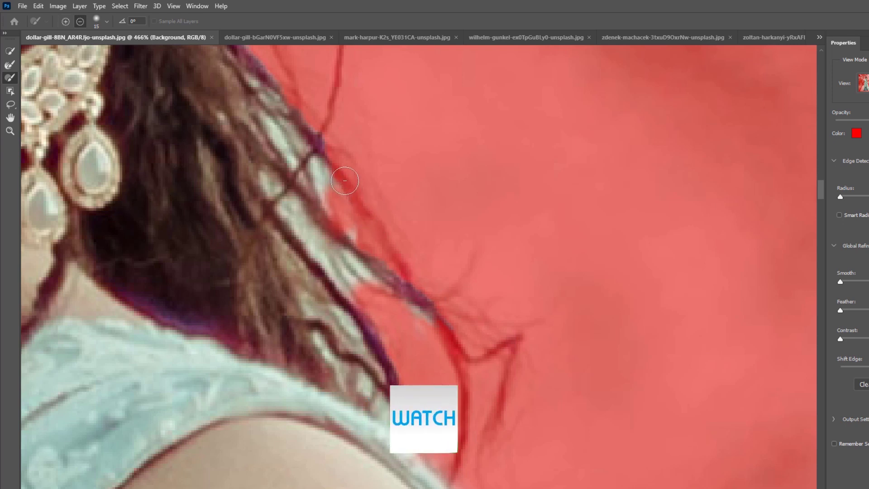
- Add the loose hair strands above the shoulder and the long curved strand below the ear to the selection with a size 9 brush
mouse_move(373, 221)
mouse_down()
mouse_move(383, 239)
mouse_move(337, 163)
mouse_move(456, 329)
mouse_up()
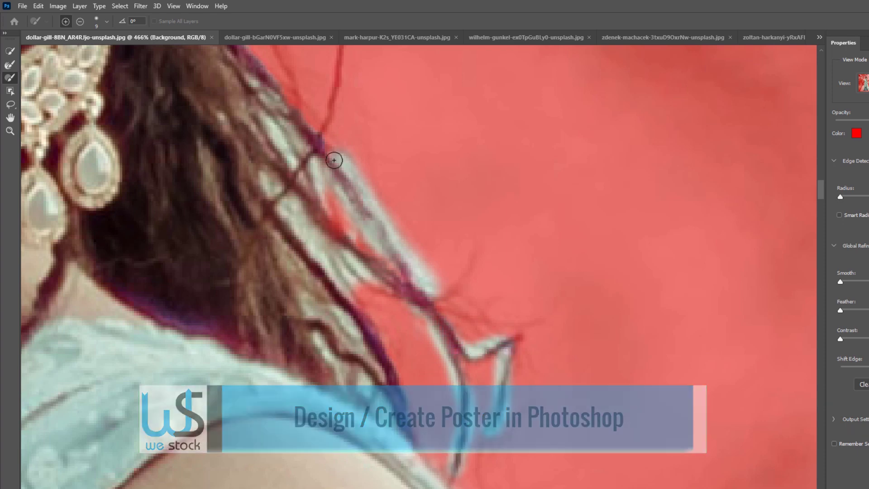
mouse_move(312, 165)
mouse_down()
mouse_move(340, 263)
mouse_move(339, 341)
mouse_up()
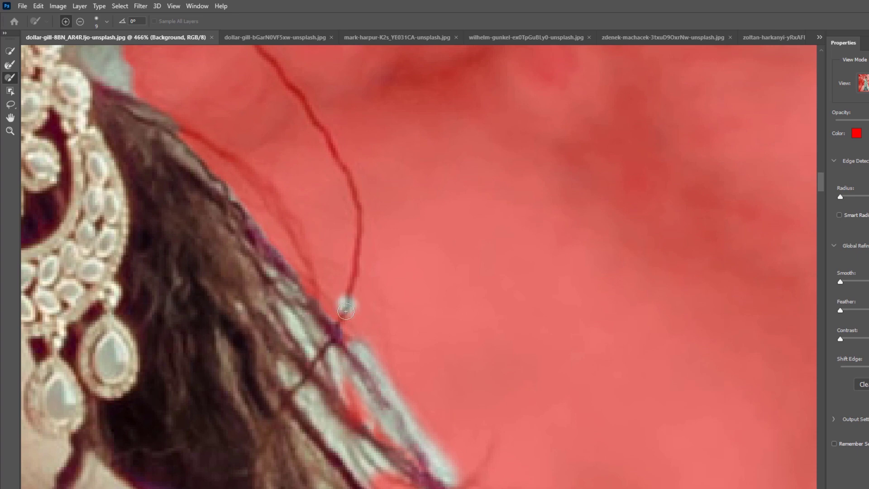
mouse_move(346, 311)
mouse_down()
mouse_move(360, 204)
mouse_move(338, 159)
mouse_move(426, 302)
mouse_up()
drag(401, 265, 380, 228)
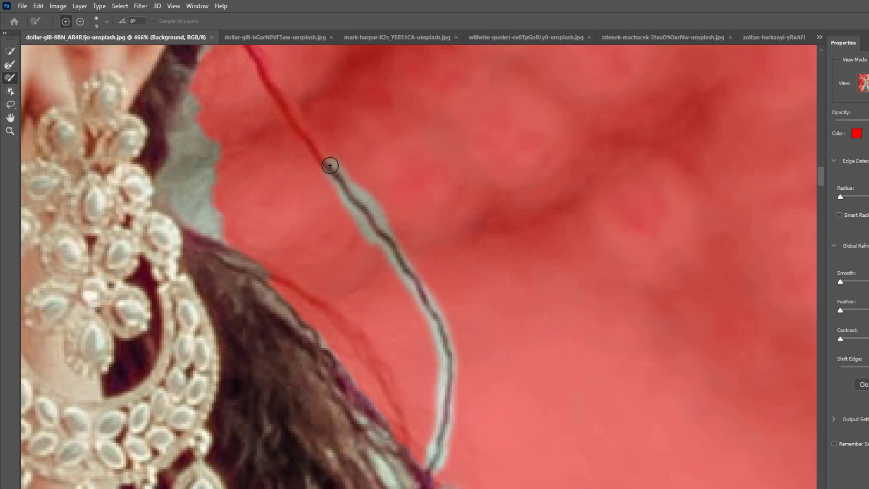
mouse_move(351, 200)
mouse_down()
mouse_move(409, 300)
mouse_move(303, 121)
mouse_up()
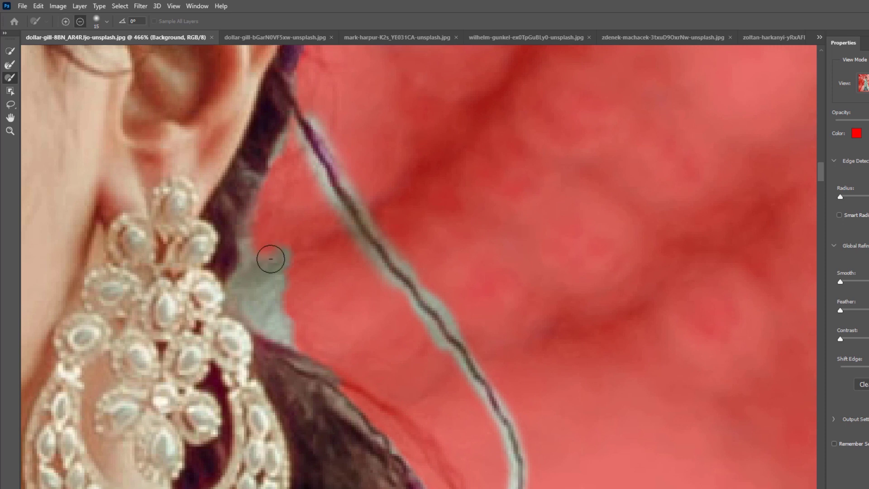
- Mask the background patch between the earring and the hair below the ear with a size 15 brush
drag(271, 258, 294, 311)
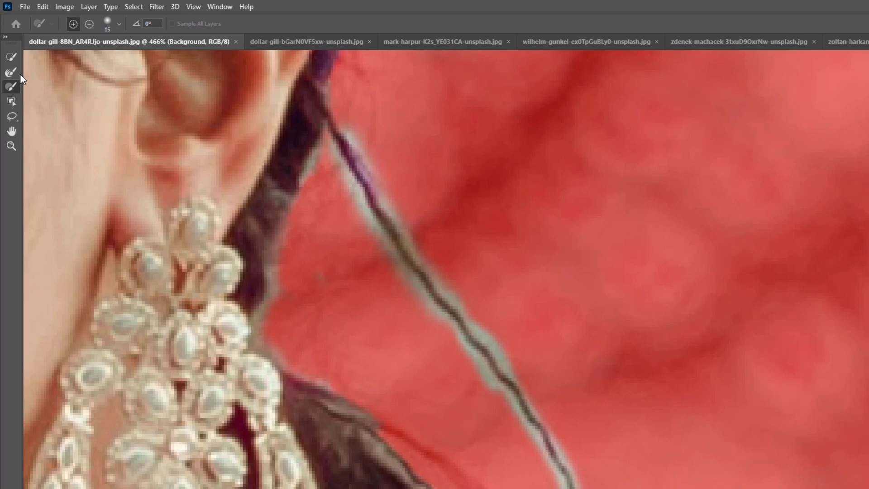
- Refine the edge along the upper part of the long curved strand below the ear with a size 13 Refine Edge Brush
click(10, 65)
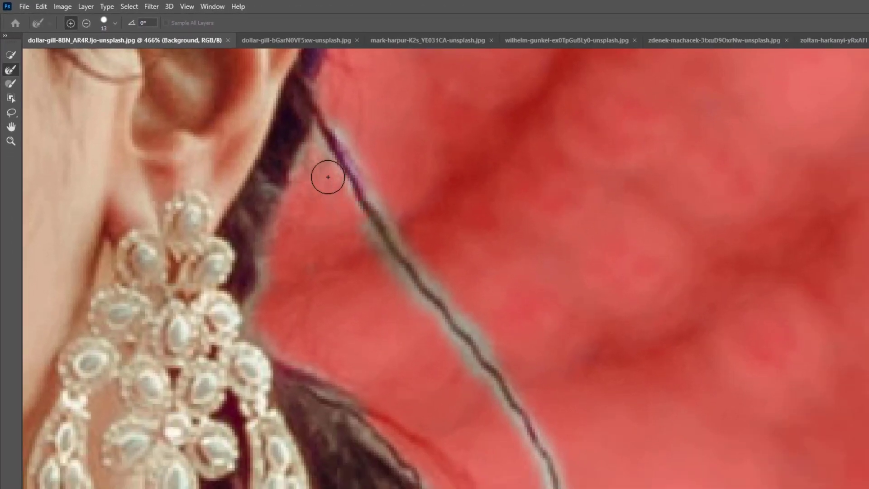
mouse_move(433, 286)
mouse_down()
mouse_move(359, 184)
mouse_move(351, 132)
mouse_up()
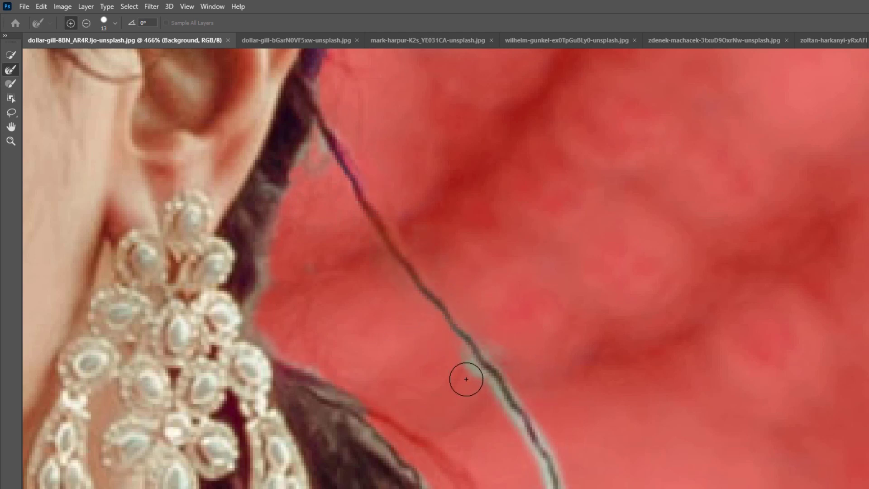
drag(466, 380, 489, 407)
- Refine the selection edge over the fine hairs behind the earring, down towards the point where the curved strand meets the hair
drag(427, 461, 477, 247)
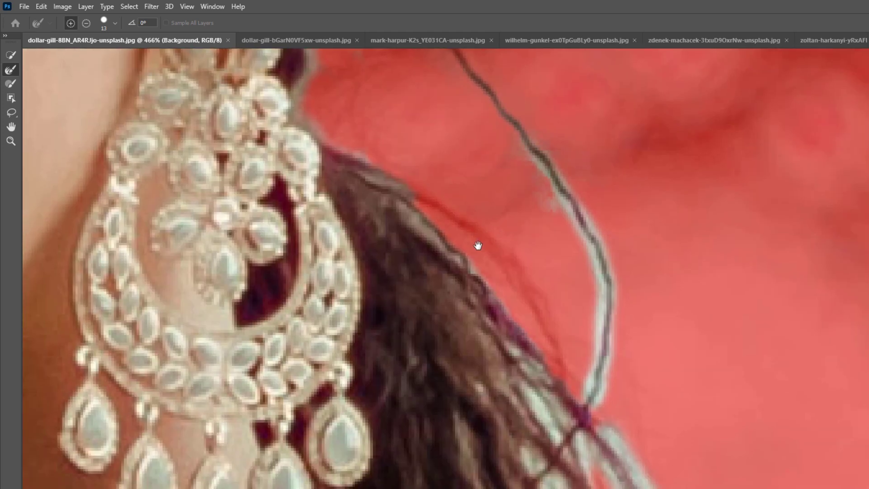
mouse_move(373, 148)
mouse_down()
mouse_move(423, 175)
mouse_move(469, 223)
mouse_up()
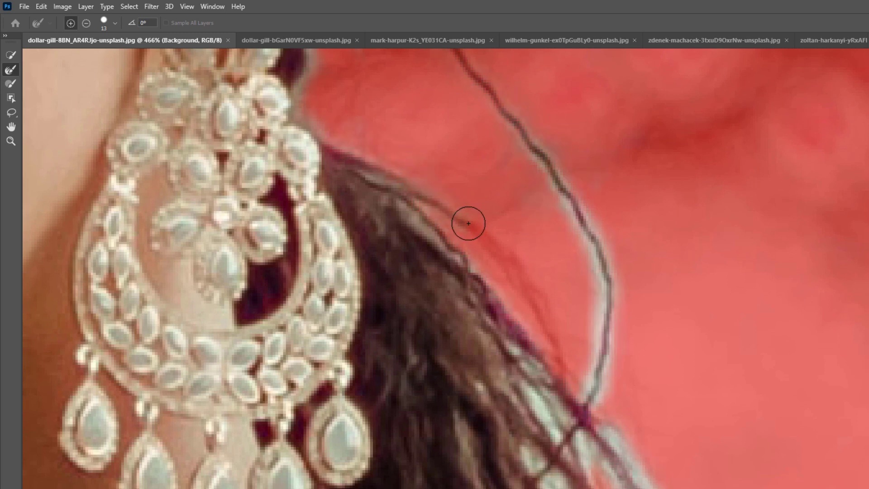
drag(514, 255, 548, 340)
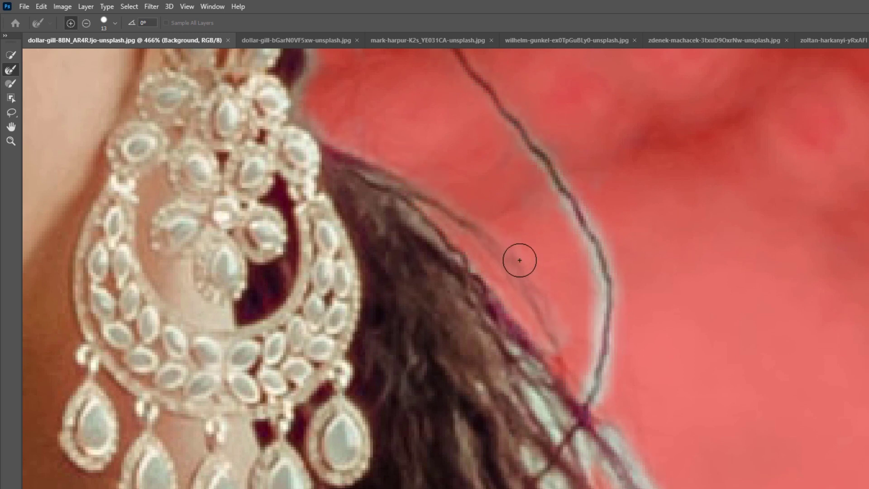
- Refine the outer edge of the loose strands just below the point where the curved strand meets the hair
mouse_move(629, 413)
mouse_down()
mouse_move(574, 297)
mouse_move(540, 250)
mouse_up()
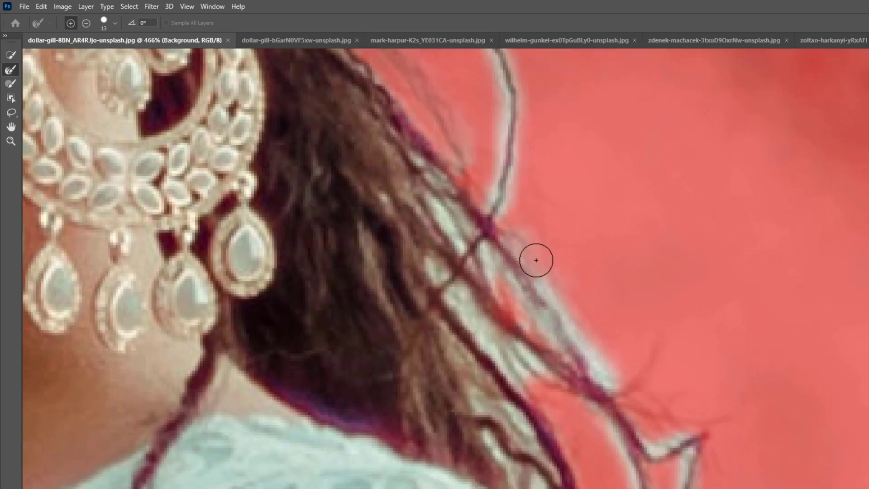
drag(612, 344, 548, 284)
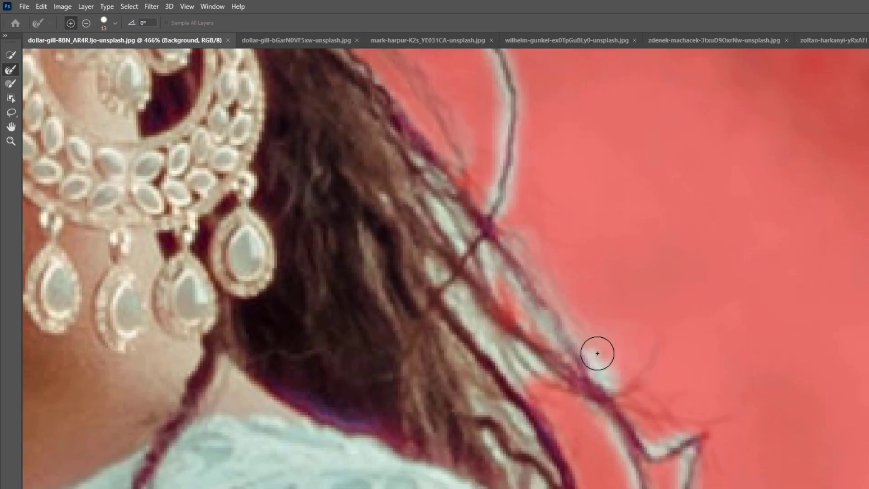
drag(597, 353, 540, 283)
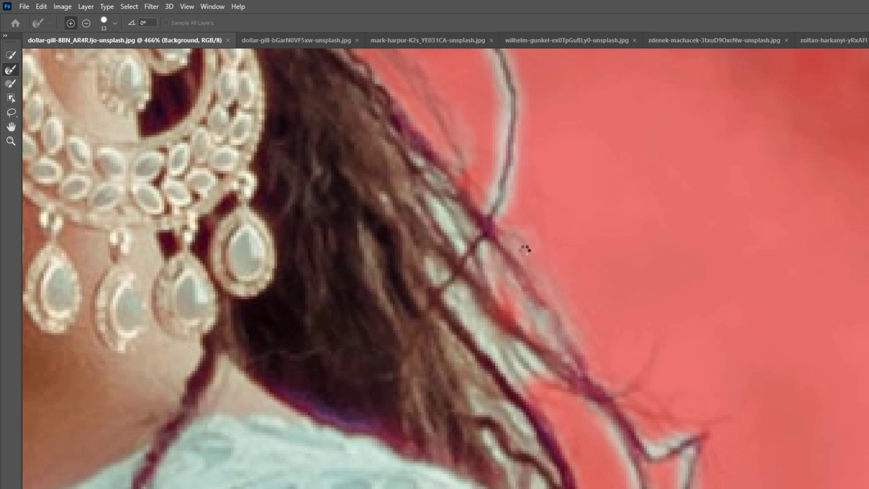
- Refine the gaps between the loose strands above the shoulder and the edges of the outermost forked strand
drag(564, 273, 600, 289)
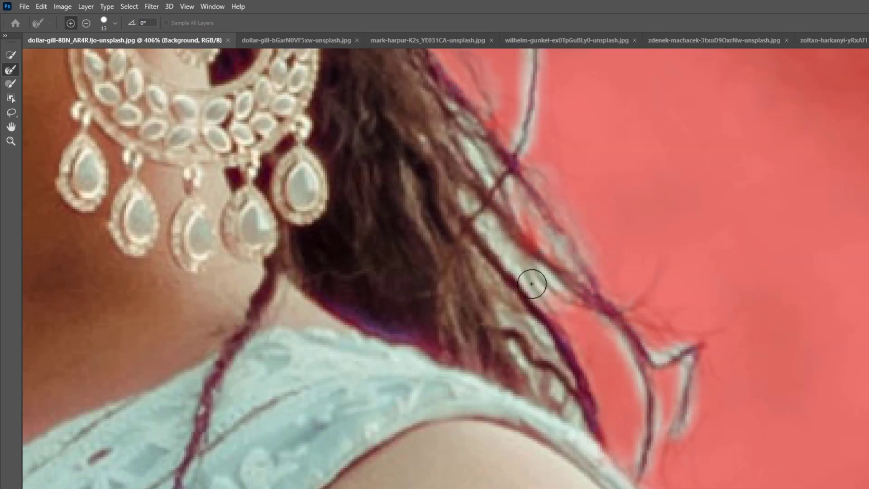
drag(494, 243, 473, 209)
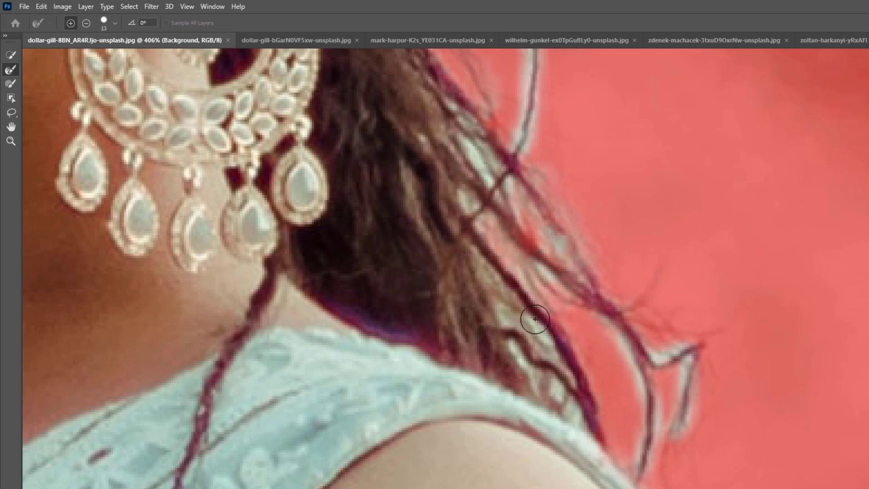
drag(588, 411, 614, 407)
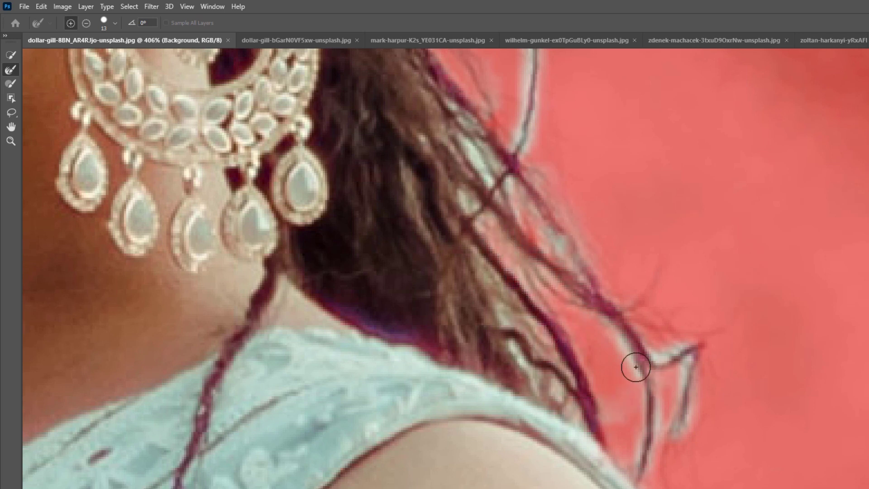
drag(612, 334, 642, 367)
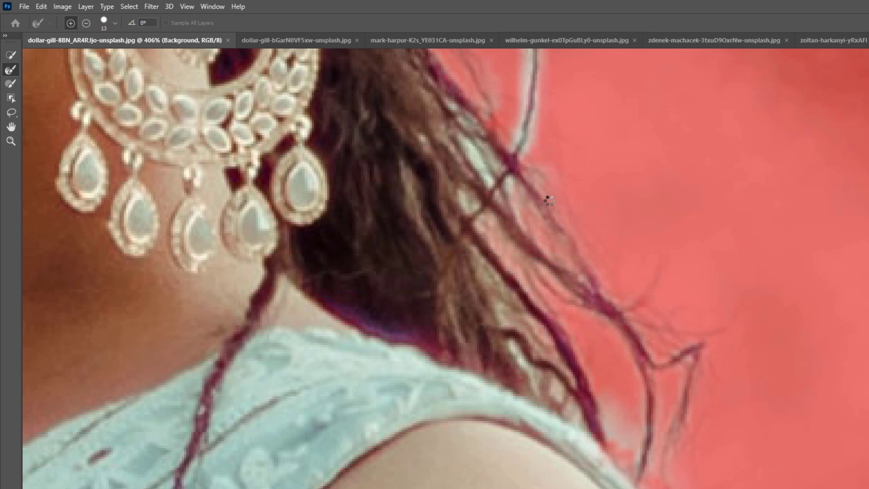
- Refine both sides of the lower part of the long curved strand down to where it joins the hair
drag(563, 172, 562, 354)
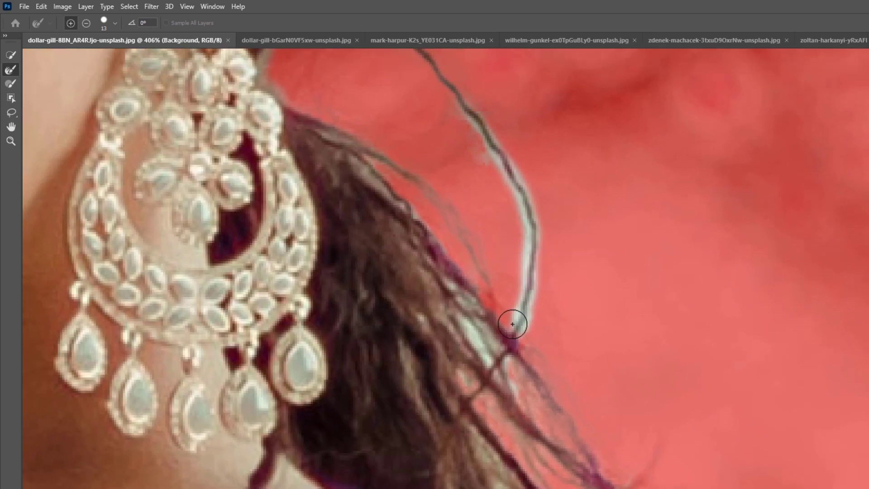
mouse_move(512, 324)
mouse_down()
mouse_move(517, 203)
mouse_move(487, 141)
mouse_move(452, 103)
mouse_up()
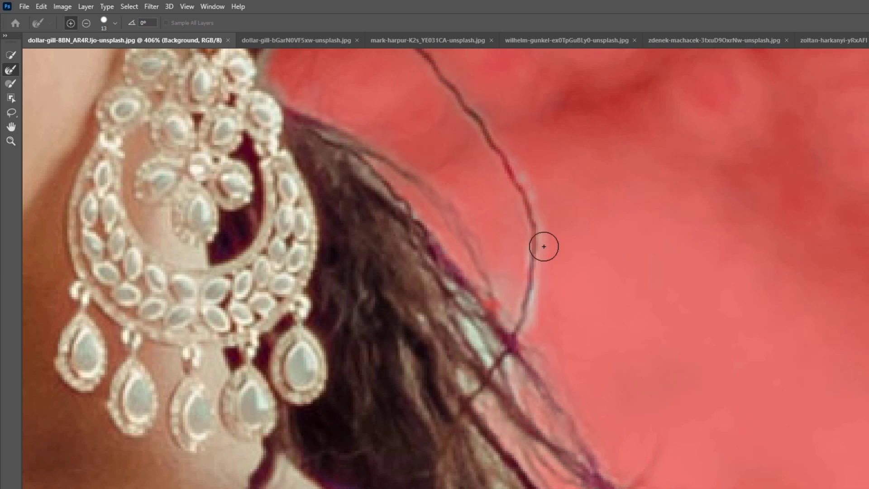
mouse_move(527, 264)
mouse_down()
mouse_move(527, 313)
mouse_move(508, 334)
mouse_up()
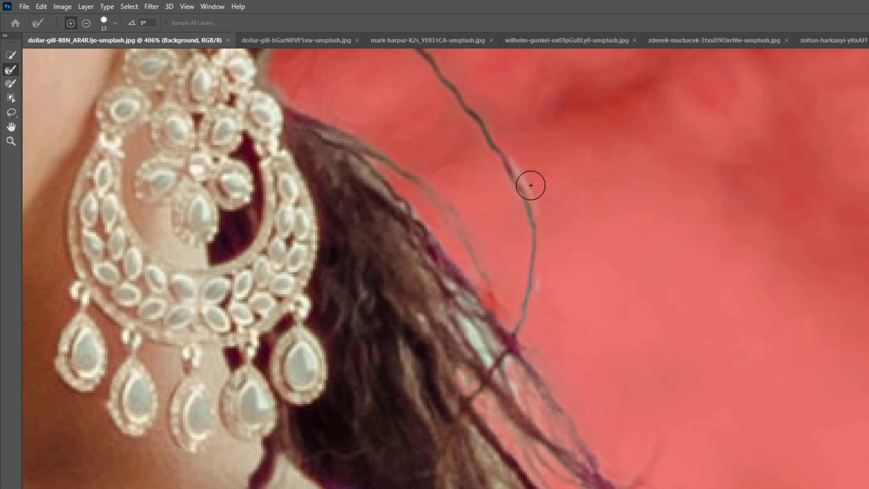
mouse_move(517, 168)
mouse_down()
mouse_move(532, 242)
mouse_move(526, 271)
mouse_up()
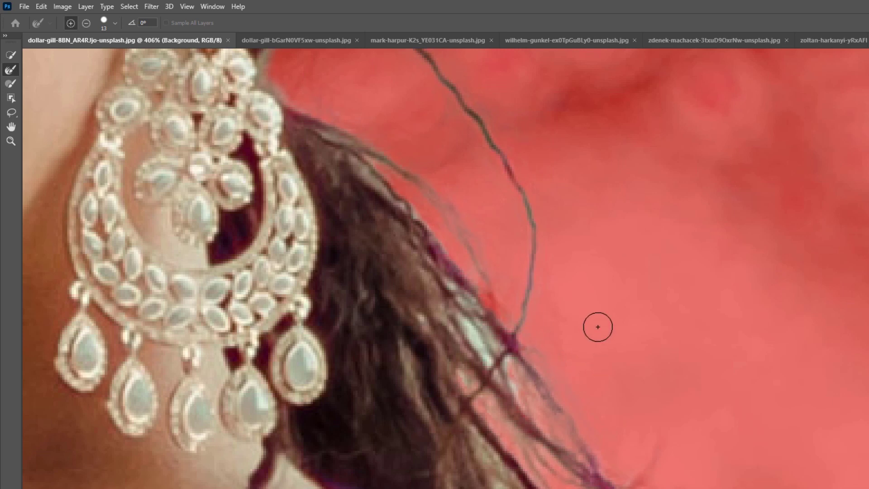
- Refine the remaining gaps between the crossing strands and the pale patch where the strands reach the shoulder
drag(609, 371, 636, 352)
mouse_move(412, 352)
mouse_down()
mouse_move(391, 312)
mouse_move(410, 329)
mouse_move(374, 324)
mouse_move(391, 338)
mouse_move(394, 350)
mouse_move(376, 348)
mouse_move(383, 351)
mouse_move(390, 326)
mouse_move(449, 326)
mouse_move(404, 367)
mouse_up()
drag(443, 348, 483, 364)
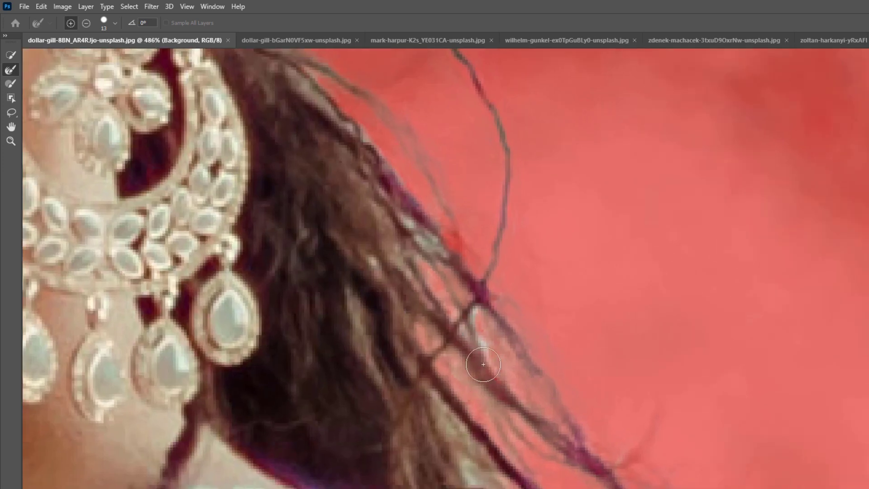
drag(477, 333, 485, 341)
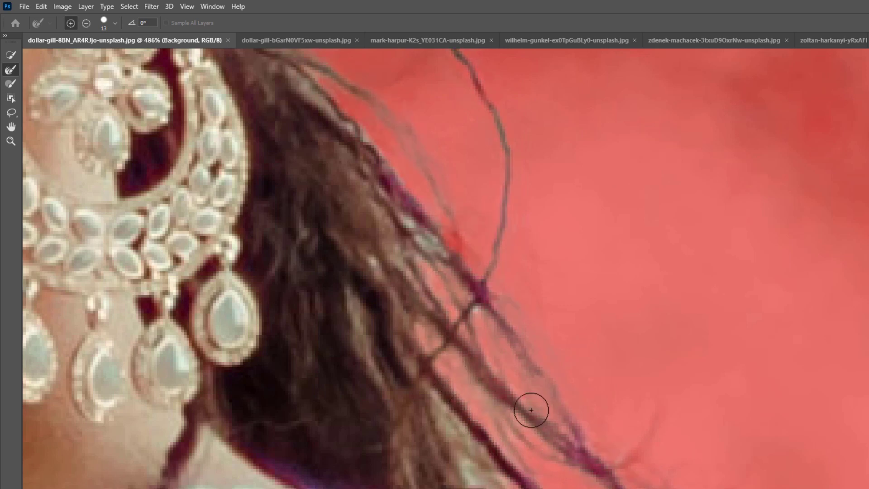
drag(537, 399, 529, 323)
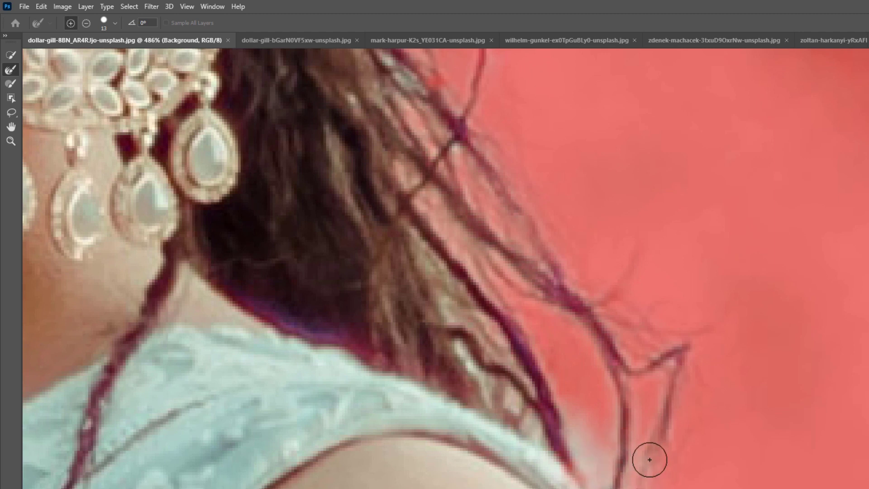
drag(566, 454, 583, 475)
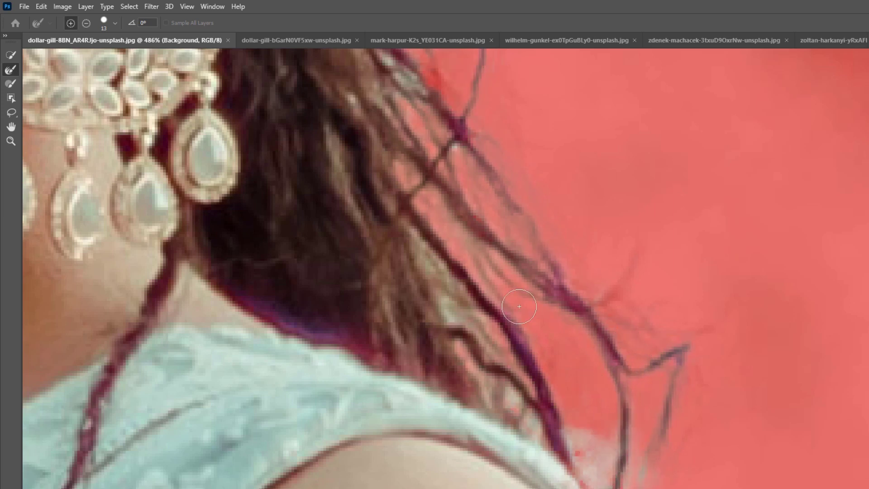
- Add the upper part of the long curved strand below the ear back to the selection with a size 8 brush
drag(502, 281, 553, 488)
drag(289, 223, 518, 488)
mouse_move(618, 290)
mouse_down()
mouse_move(592, 353)
mouse_move(456, 162)
mouse_move(538, 238)
mouse_up()
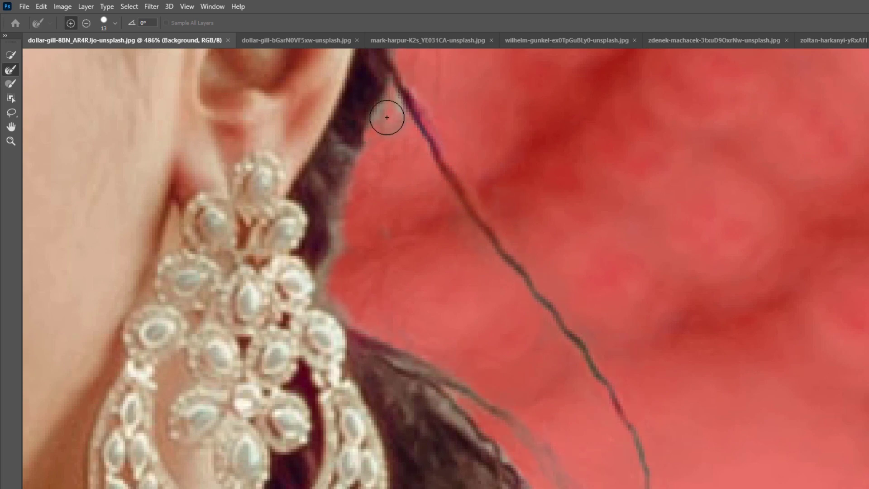
click(9, 84)
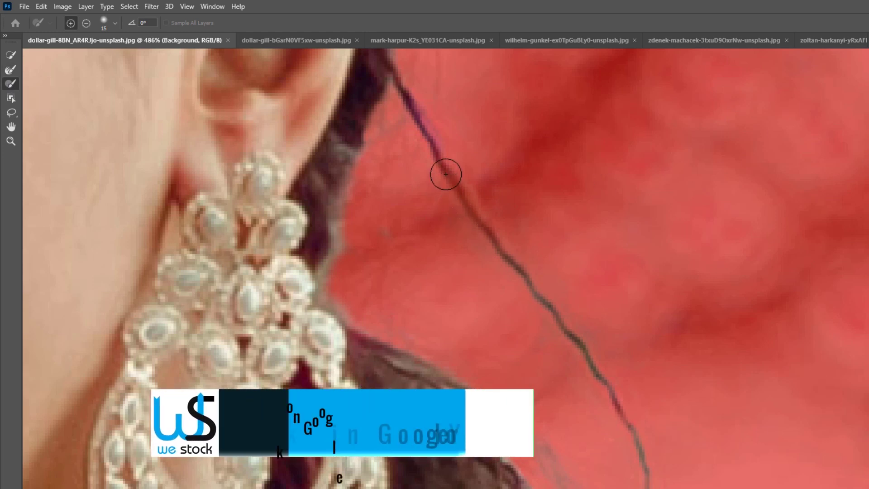
key(bracketleft)
key(bracketleft)
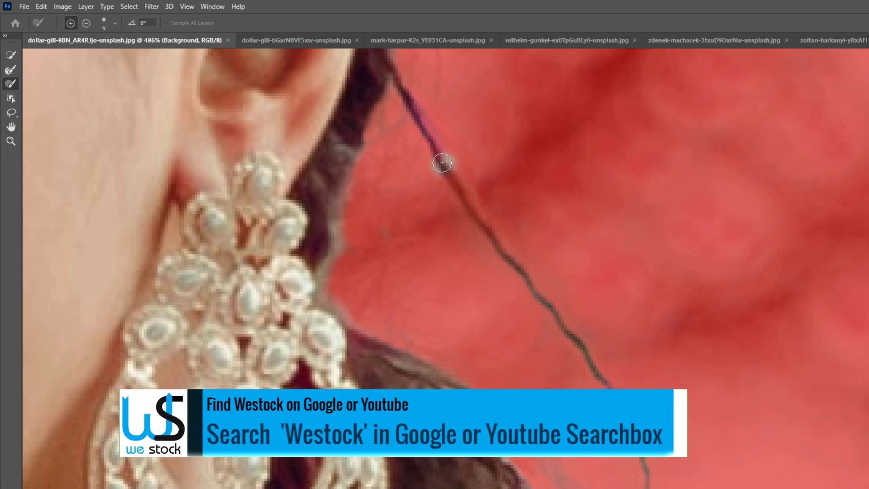
scroll(462, 194, up, 5)
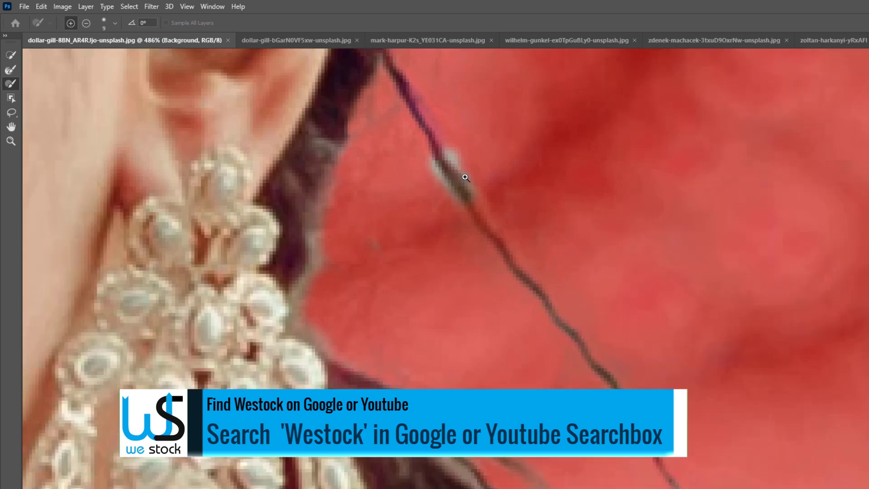
drag(464, 177, 464, 189)
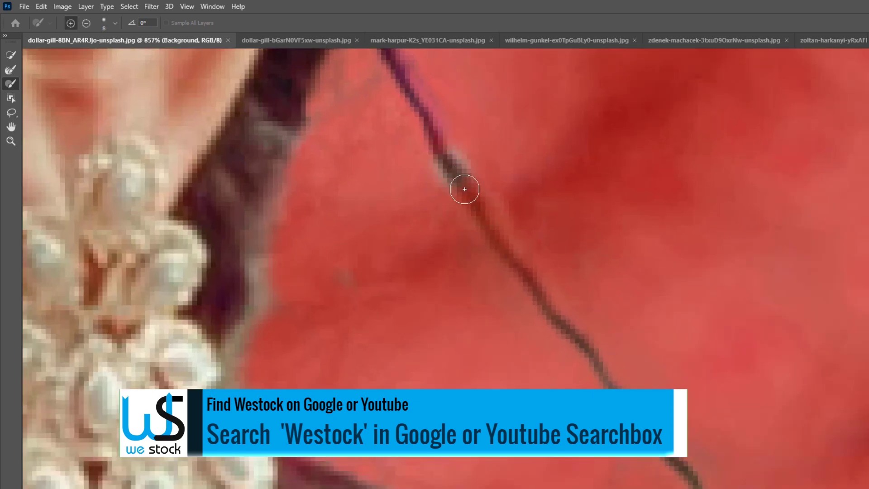
drag(490, 227, 584, 355)
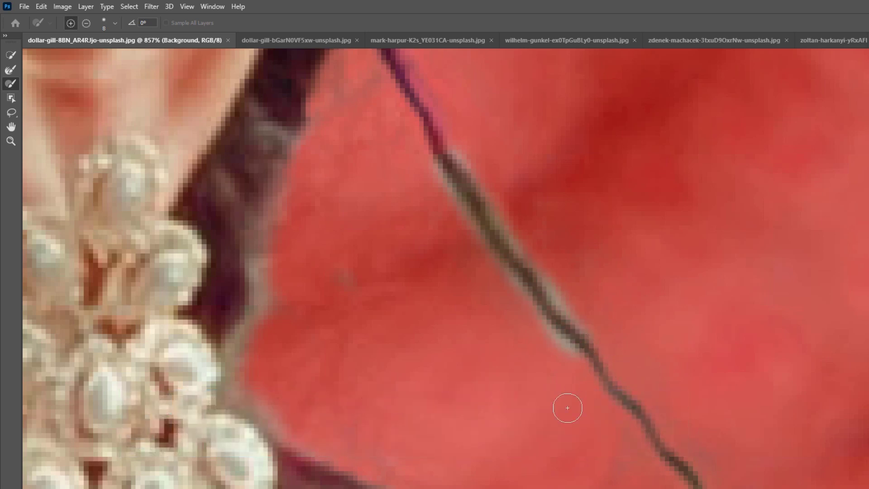
- Subtract the background patch between the strand ends just above the shoulder using a size 10 brush
drag(676, 437, 484, 43)
drag(527, 361, 514, 182)
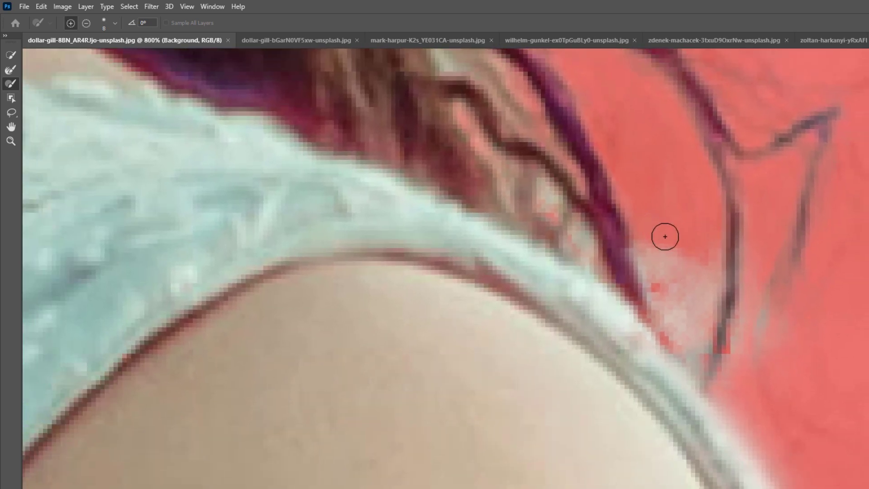
key(bracketright)
key(bracketright)
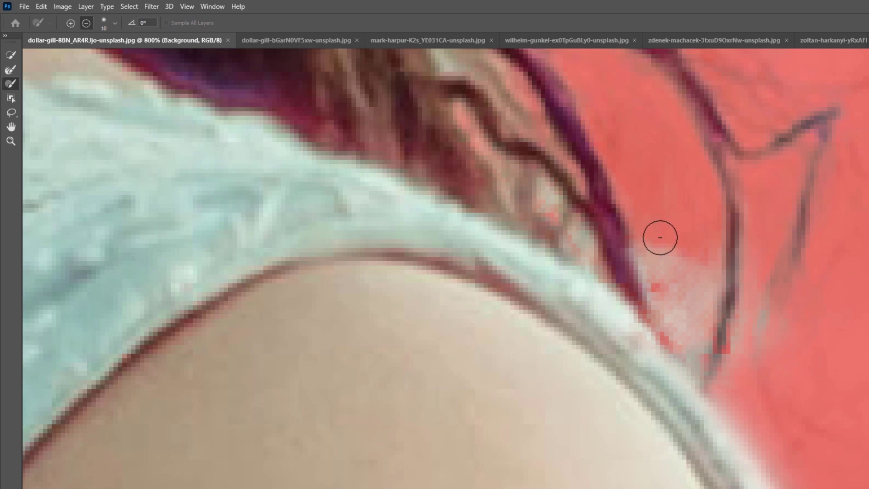
mouse_move(659, 236)
alt+mouse_down()
mouse_move(665, 294)
mouse_move(688, 247)
mouse_move(711, 264)
mouse_move(694, 316)
mouse_move(679, 316)
mouse_move(687, 297)
mouse_move(688, 329)
alt+mouse_up()
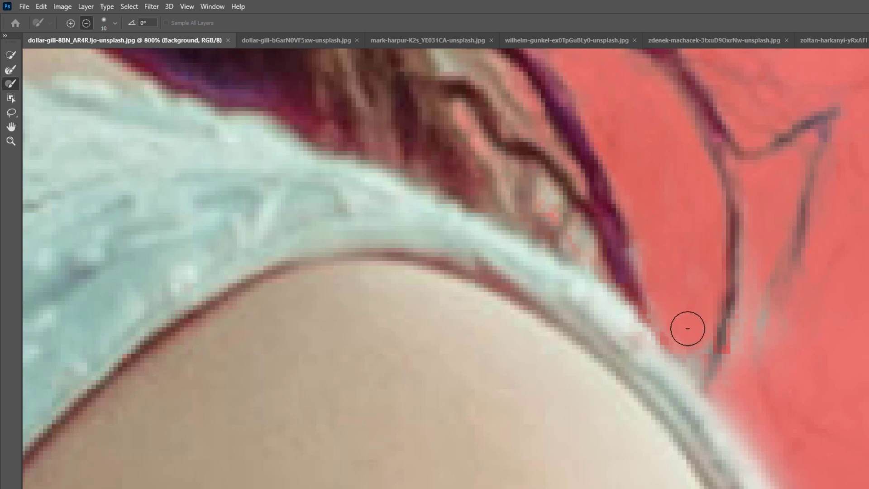
alt+drag(766, 366, 760, 285)
- Add the masked hair along the upper outline of the head above the forehead, and subtract the pale background gap beside it
ctrl+drag(768, 208, 691, 240)
drag(734, 158, 615, 342)
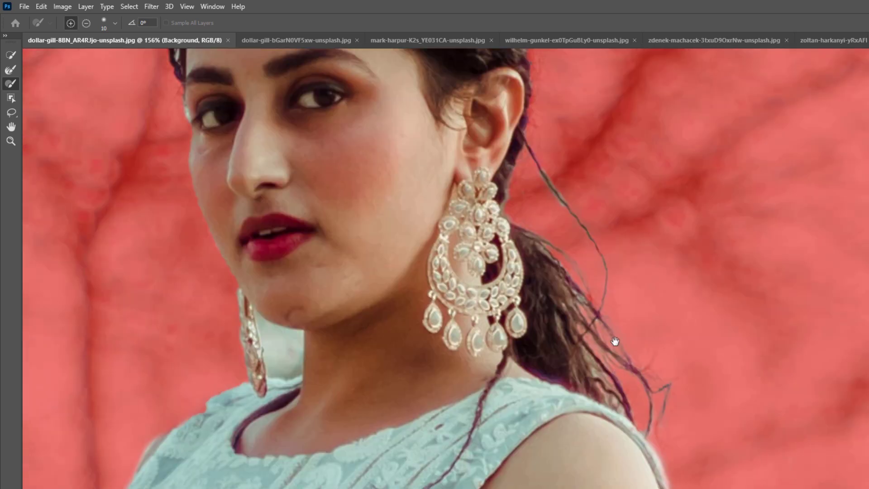
drag(471, 103, 473, 226)
mouse_move(471, 92)
mouse_down()
mouse_move(481, 188)
mouse_move(535, 171)
mouse_move(427, 83)
mouse_move(582, 392)
mouse_move(432, 392)
mouse_move(584, 258)
mouse_move(493, 265)
mouse_move(243, 356)
mouse_move(225, 382)
mouse_move(118, 394)
mouse_up()
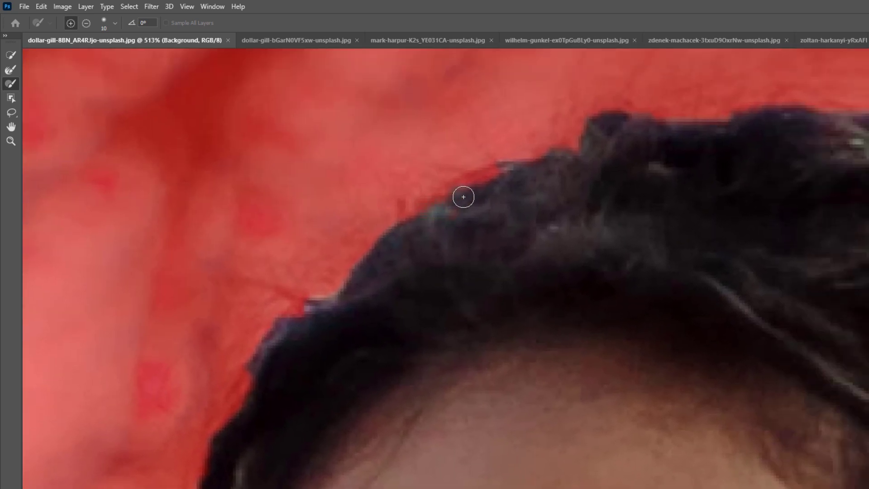
mouse_move(495, 177)
mouse_down()
mouse_move(403, 214)
mouse_move(388, 230)
mouse_up()
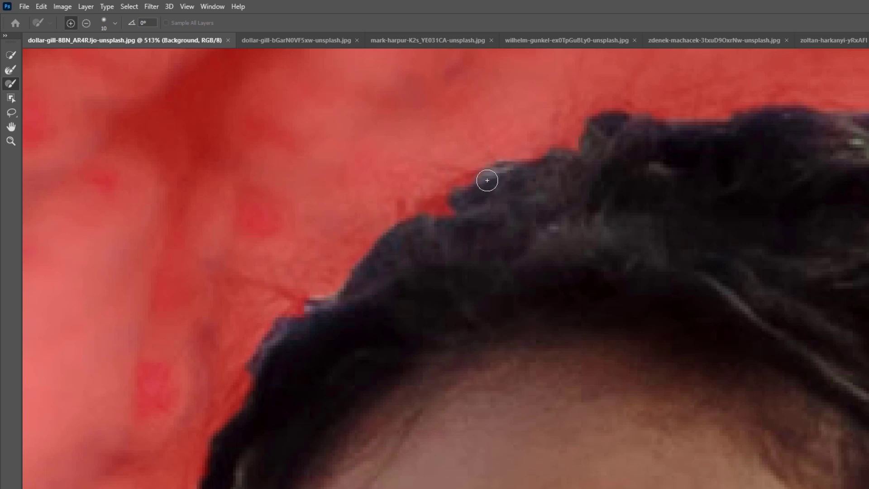
drag(327, 299, 278, 336)
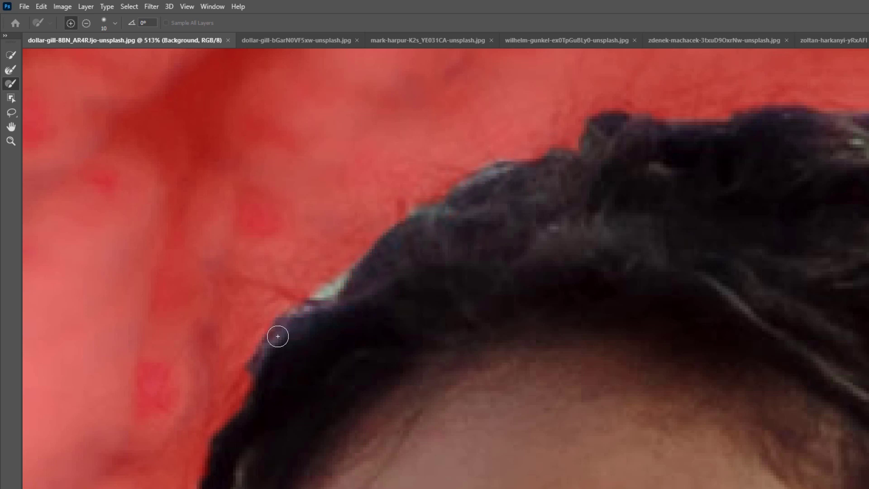
key(alt)
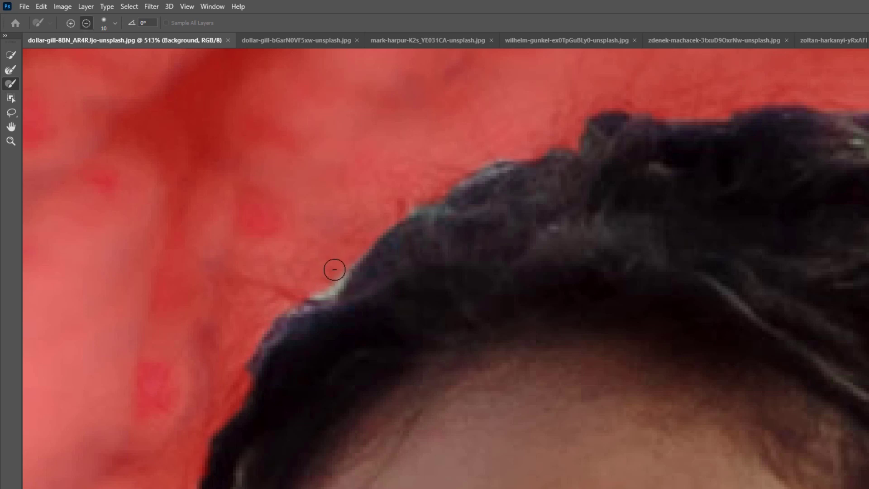
drag(335, 270, 302, 292)
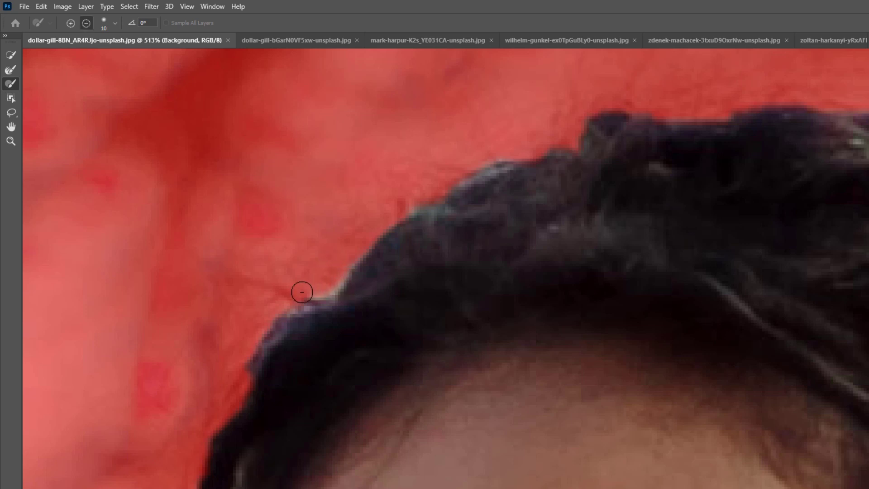
- Refine the hair outline from the temple up over the head with a size 13 Refine Edge brush
click(11, 69)
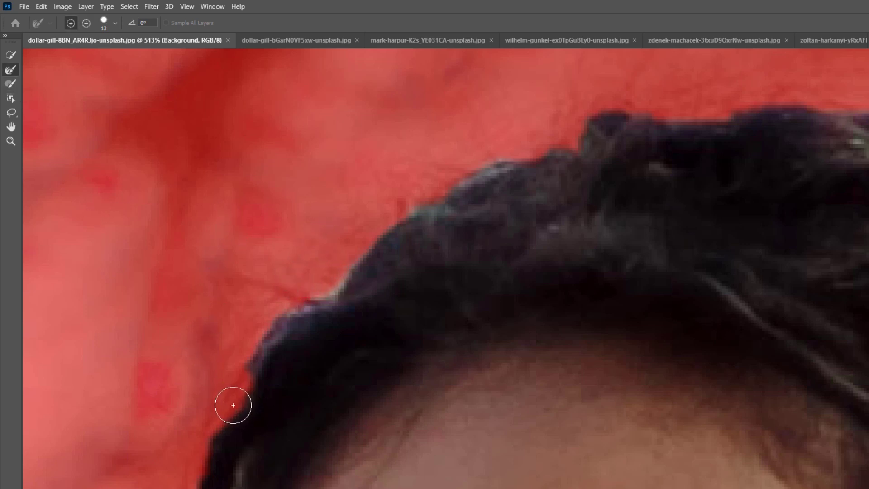
drag(233, 405, 251, 362)
drag(313, 304, 468, 175)
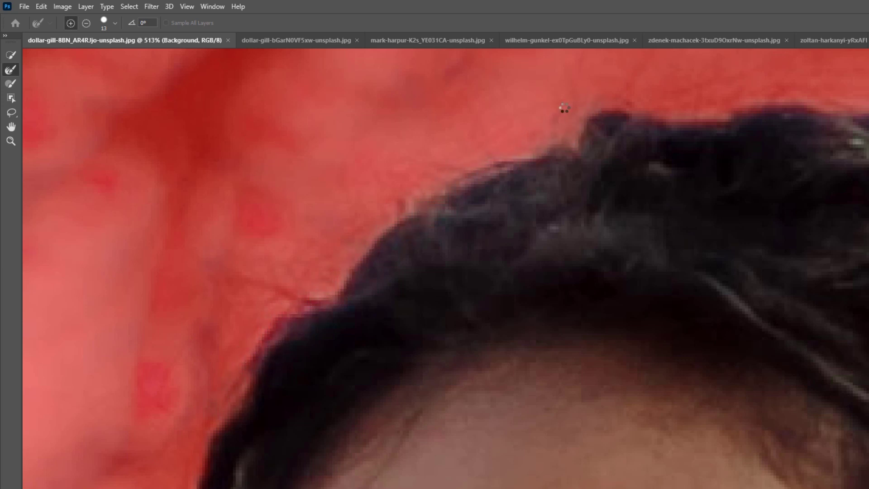
drag(626, 152, 595, 152)
- Refine the pale background gap between the loose twisted strand and the hairline beside the forehead
mouse_move(448, 375)
mouse_down()
mouse_move(489, 302)
mouse_move(481, 309)
mouse_up()
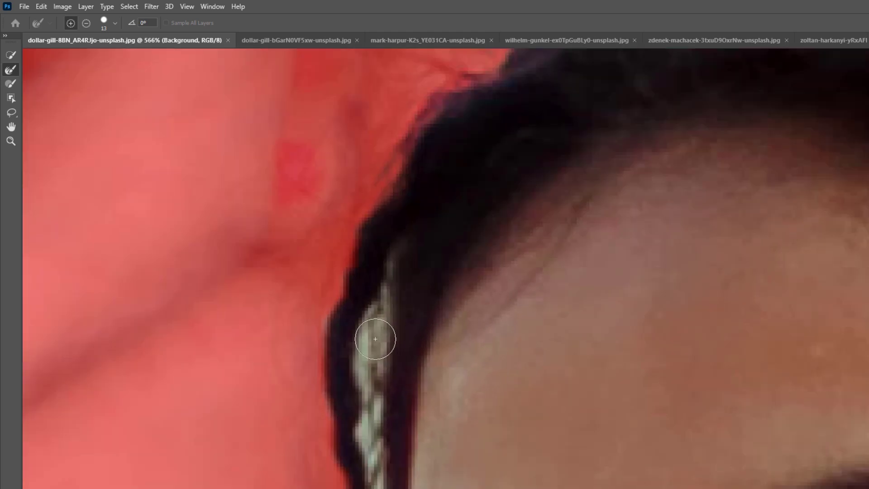
mouse_move(373, 334)
mouse_down()
mouse_move(376, 487)
mouse_move(371, 395)
mouse_move(386, 273)
mouse_move(420, 233)
mouse_up()
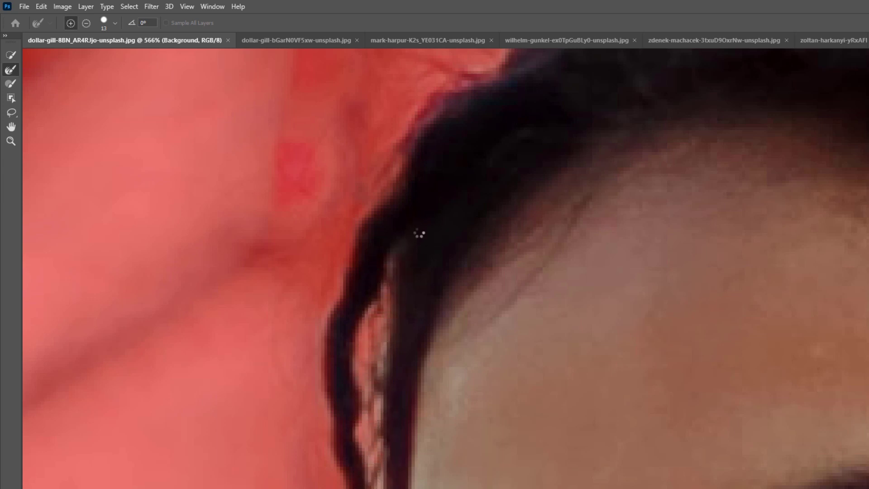
drag(430, 292, 379, 381)
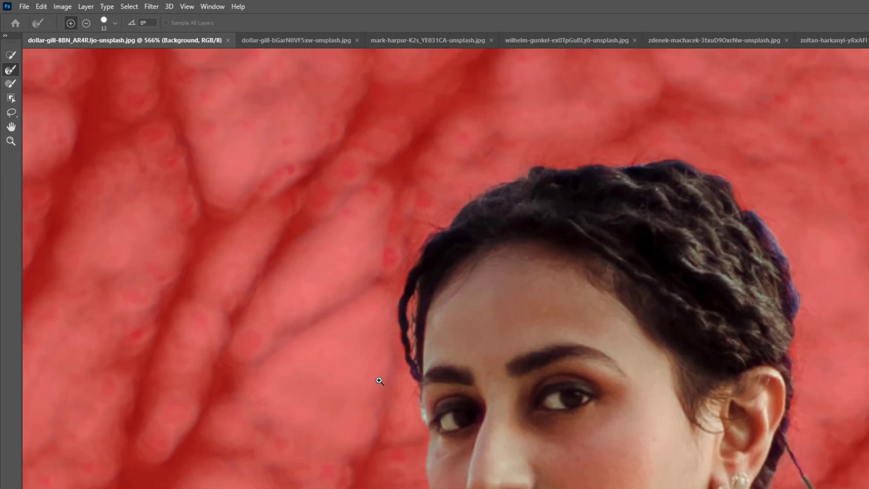
- Try to refine the outer edge of the face below the eyebrow and beside the eye, and undo the stroke
scroll(446, 443, up, 5)
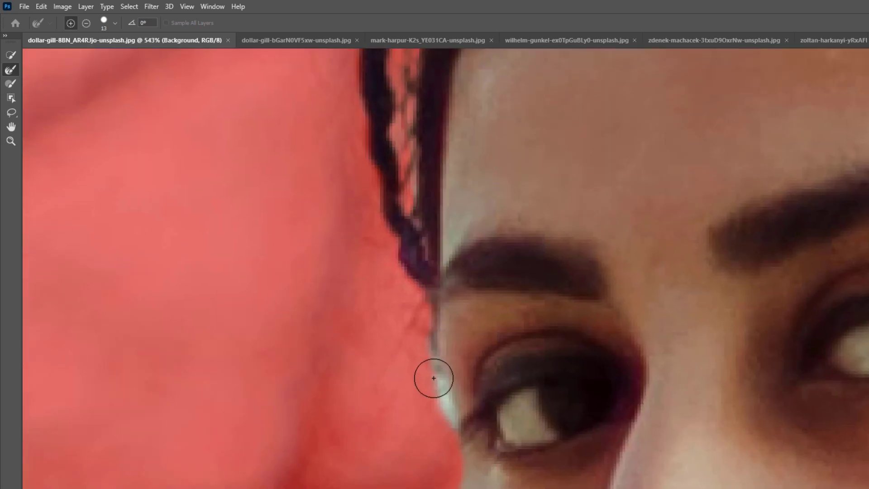
drag(446, 410, 429, 428)
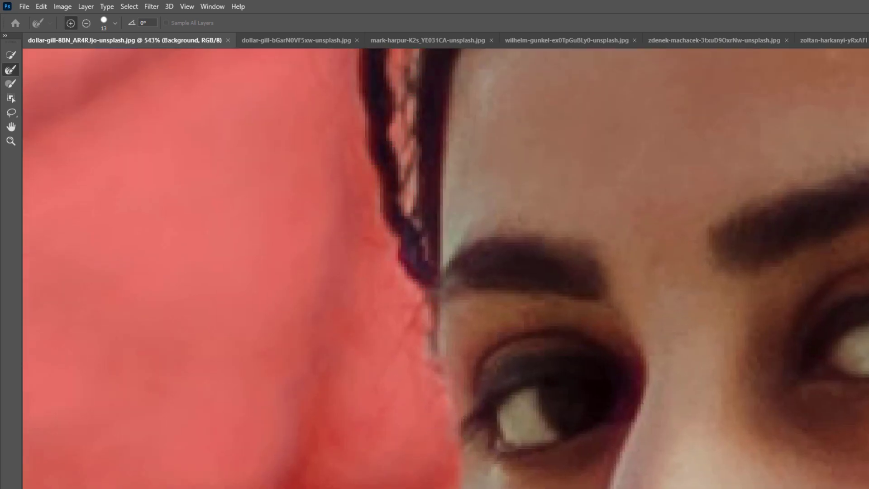
scroll(420, 342, down, 5)
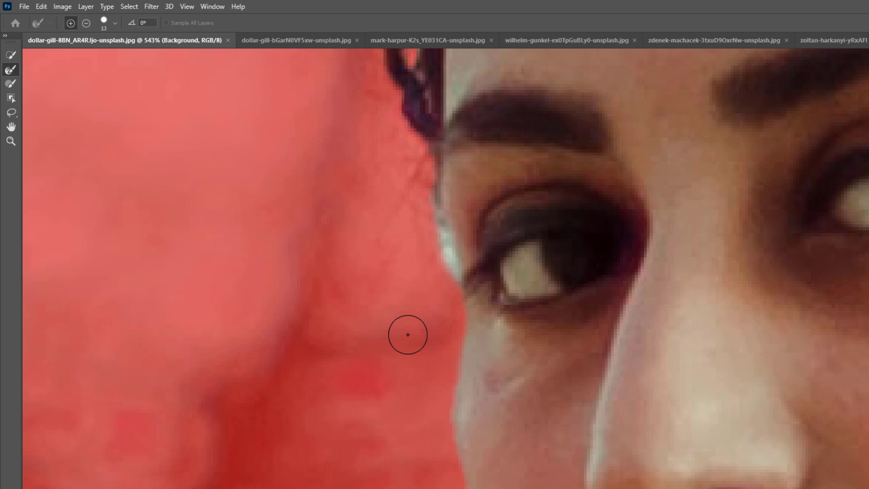
click(459, 212)
key(ctrl+z)
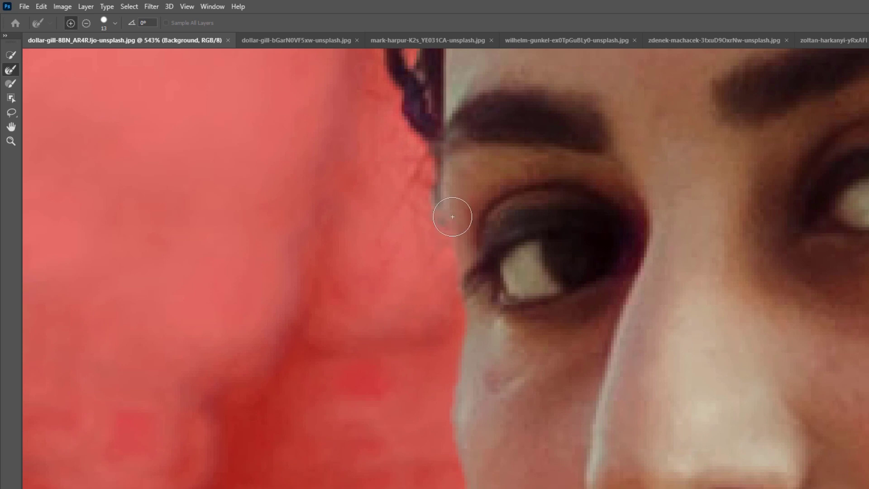
- Subtract the background along the underside of the chin and down the neck, beside the far earring, using a size 10 brush
drag(488, 226, 386, 354)
drag(471, 330, 671, 247)
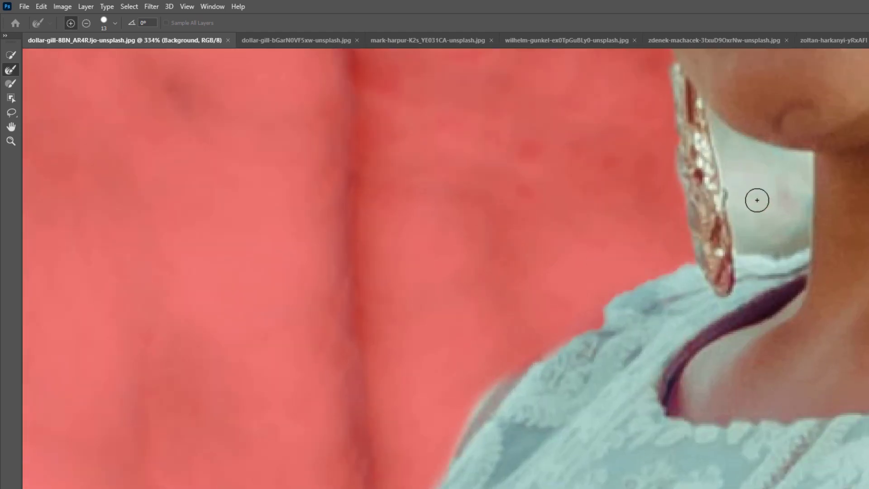
drag(694, 223, 204, 488)
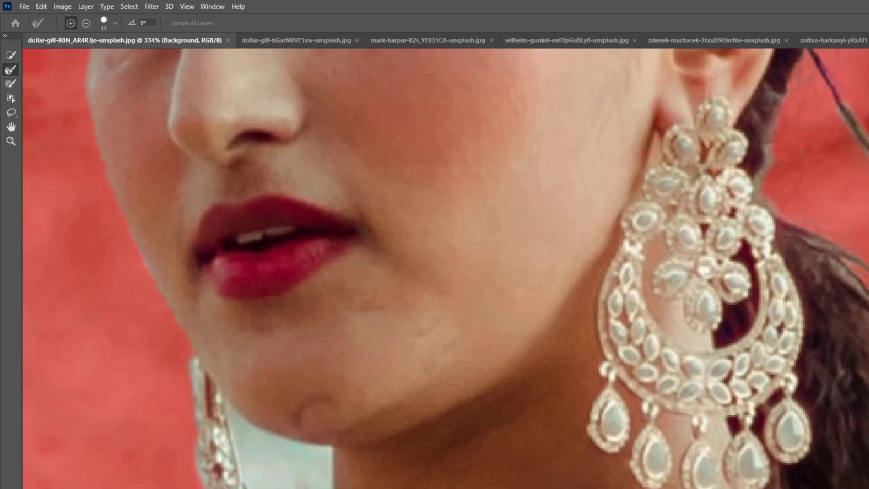
click(11, 82)
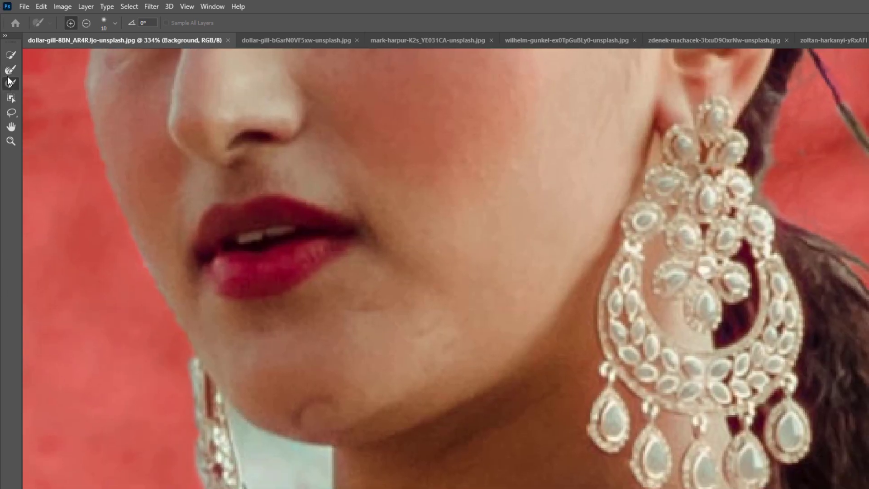
scroll(210, 431, up, 5)
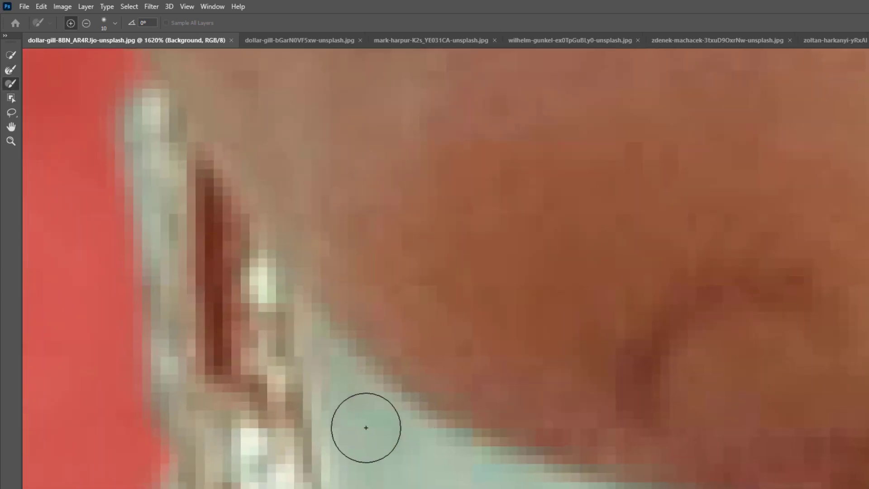
mouse_move(368, 419)
alt+mouse_down()
mouse_move(411, 449)
mouse_move(364, 413)
alt+mouse_up()
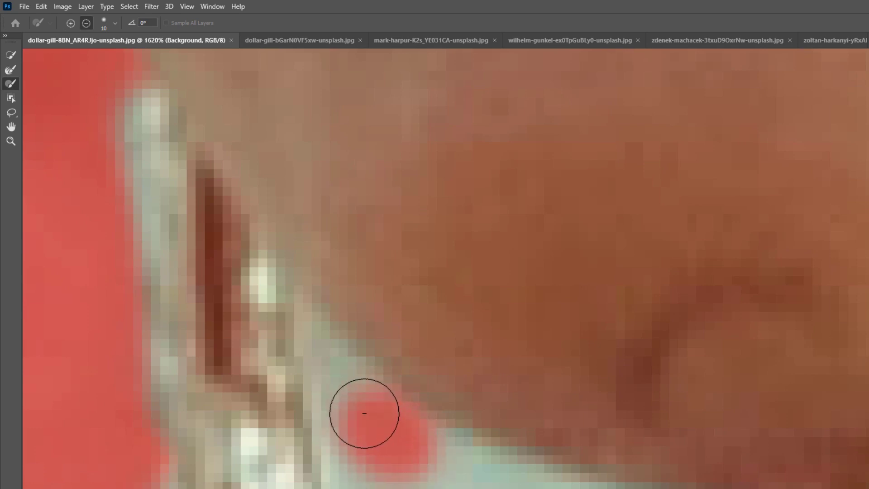
mouse_move(458, 477)
alt+mouse_down()
mouse_move(599, 452)
mouse_move(595, 369)
mouse_move(516, 248)
mouse_move(534, 229)
mouse_move(610, 251)
mouse_move(663, 235)
mouse_move(684, 281)
mouse_move(689, 248)
mouse_move(702, 377)
mouse_move(690, 486)
mouse_move(681, 484)
alt+mouse_up()
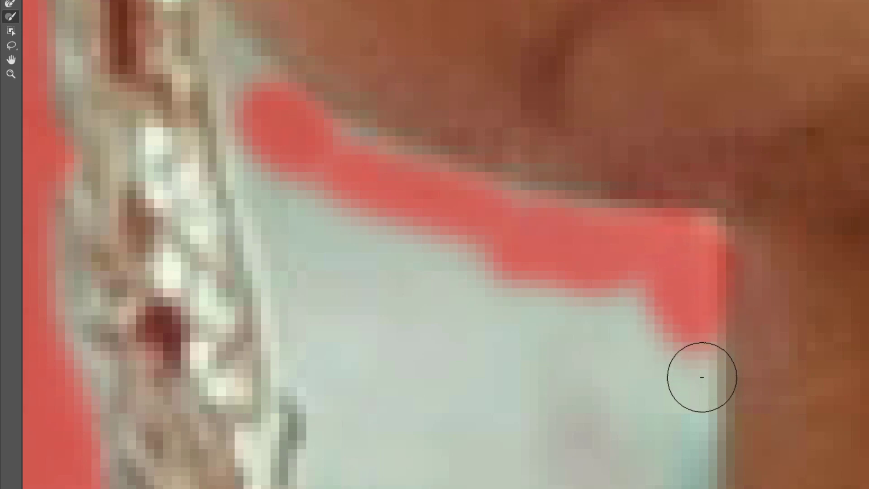
mouse_move(680, 485)
mouse_down()
mouse_move(662, 168)
mouse_move(681, 234)
mouse_move(662, 361)
mouse_up()
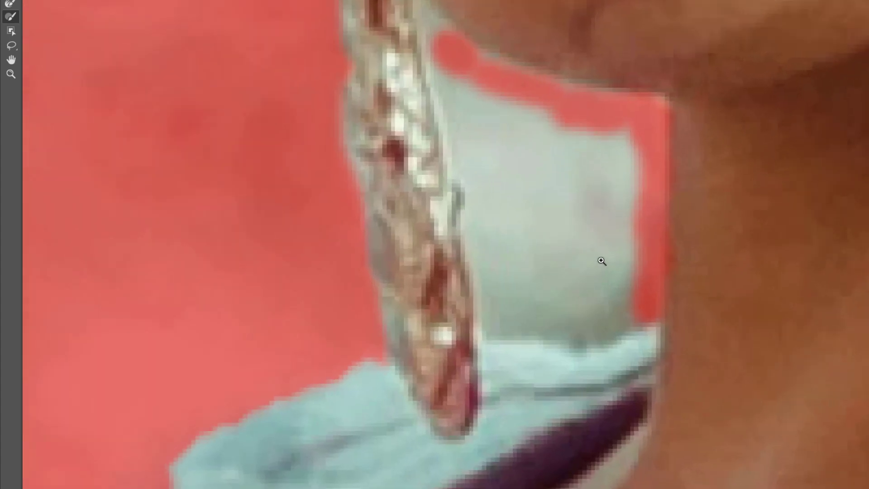
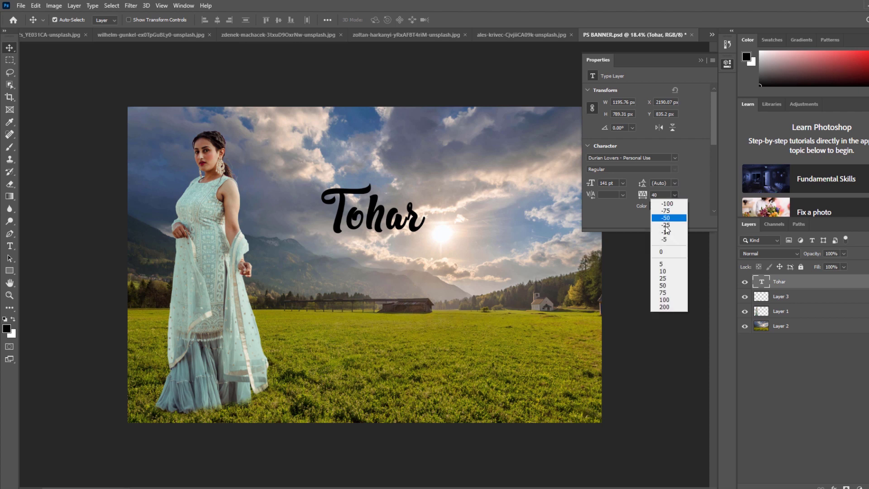
- Set the Tohar text's tracking to 0 and its font size to 219 pt
click(659, 254)
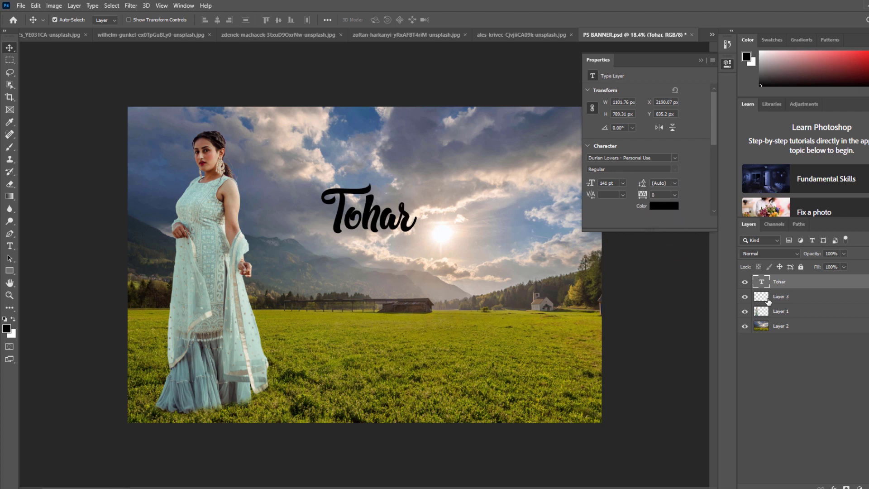
double_click(762, 282)
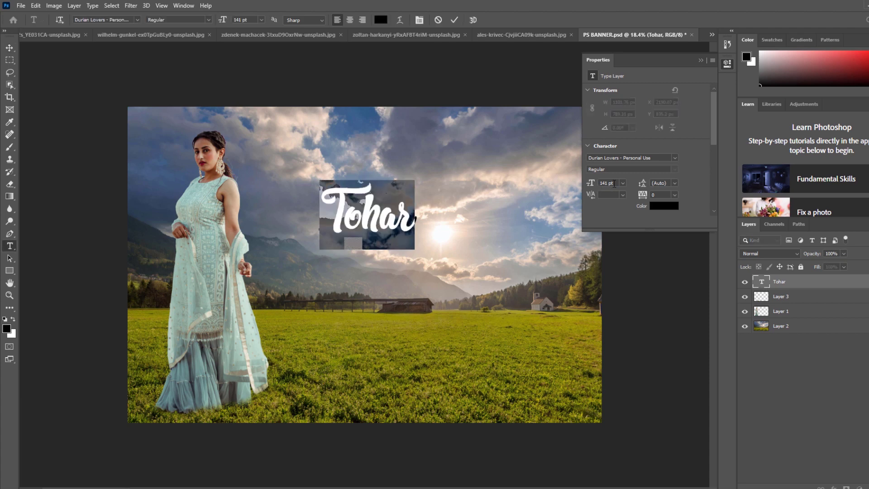
drag(605, 183, 595, 183)
key(Up)
key(Up)
key(Up)
key(Up)
key(Up)
key(Up)
key(Up)
key(Up)
key(Up)
key(Up)
key(Up)
key(Up)
key(Up)
key(Up)
key(Up)
key(Up)
key(Up)
key(Up)
key(Up)
key(Up)
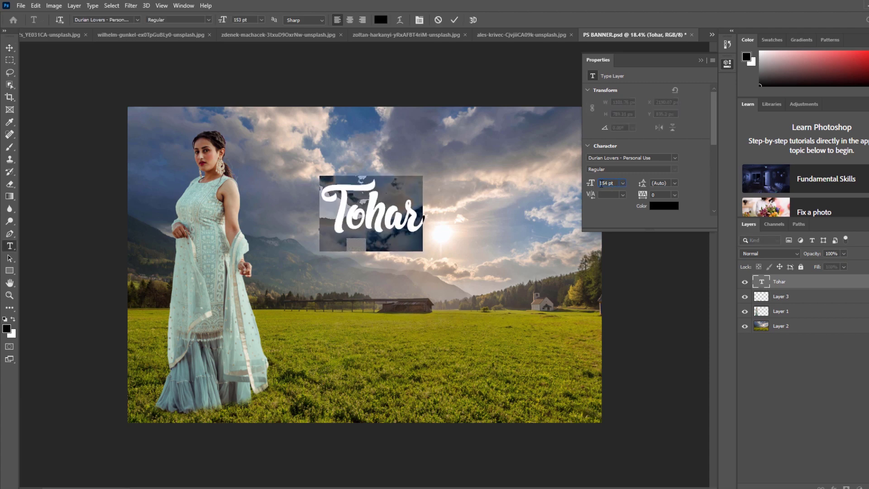
key(Up)
key(Up)
key(Up)
key(Up)
key(Up)
key(Up)
key(Up)
key(Up)
key(Up)
key(Up)
key(Up)
key(Up)
key(Up)
key(Up)
key(Up)
key(Up)
key(Up)
key(Up)
key(Up)
key(Up)
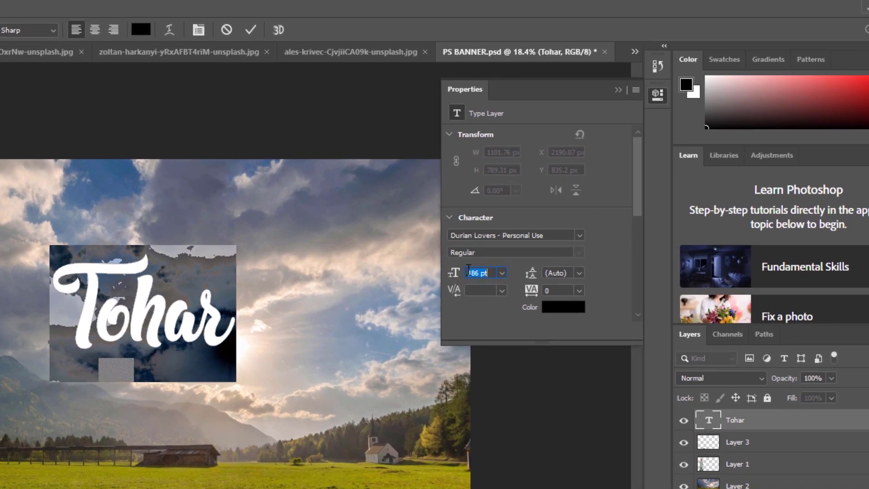
key(Up)
key(Up)
key(Up)
key(Up)
key(Up)
key(Up)
key(Up)
key(Up)
key(Up)
key(Up)
key(Up)
key(Up)
key(Up)
key(Up)
key(Up)
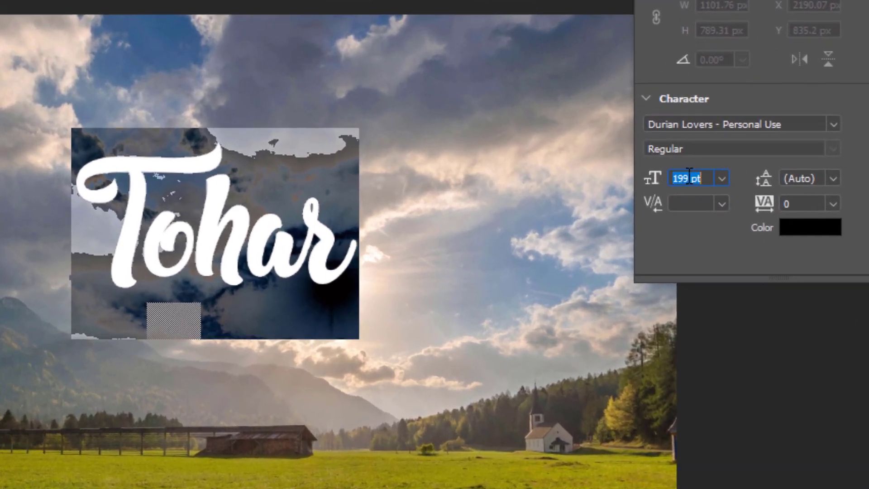
key(Up)
key(Up)
key(Up)
key(Up)
key(Up)
key(Up)
key(Up)
key(Up)
key(Up)
key(Up)
key(Up)
key(Up)
key(Up)
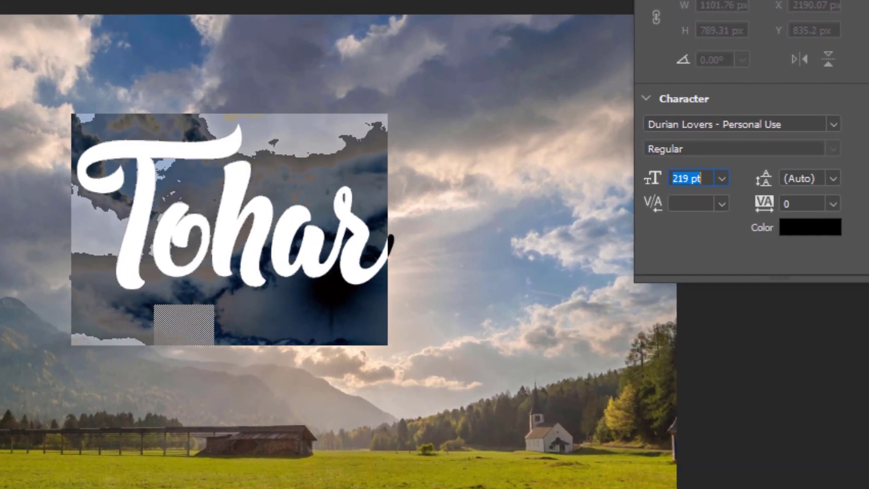
- Commit the text edit and move the Tohar text to about X 2440 px, Y 1305 px, over the mountains and sun
click(252, 278)
drag(234, 274, 121, 249)
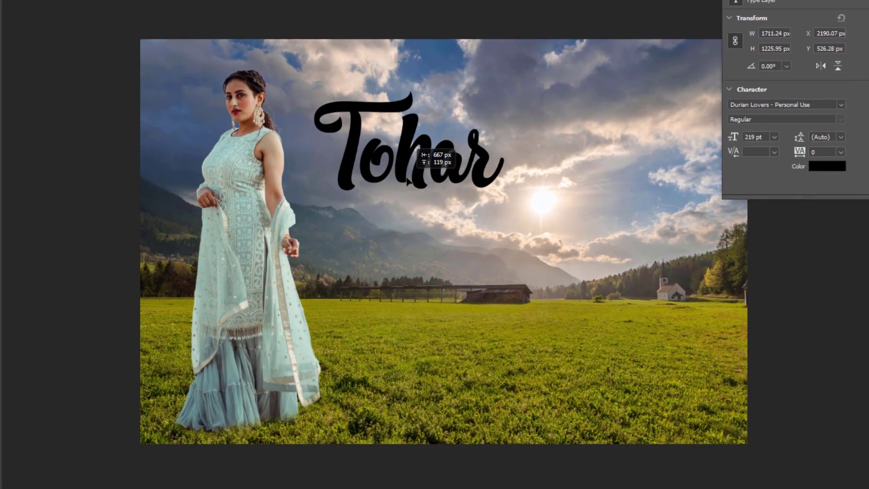
drag(406, 176, 407, 176)
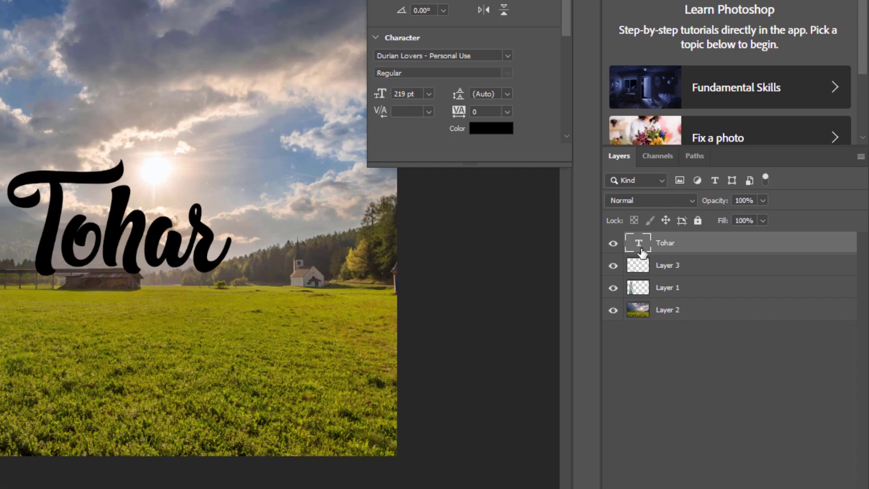
- Change the Tohar text colour to bright cyan 1dfff8, starting from a colour sampled from the woman's dress, and commit the edit
double_click(640, 250)
click(486, 128)
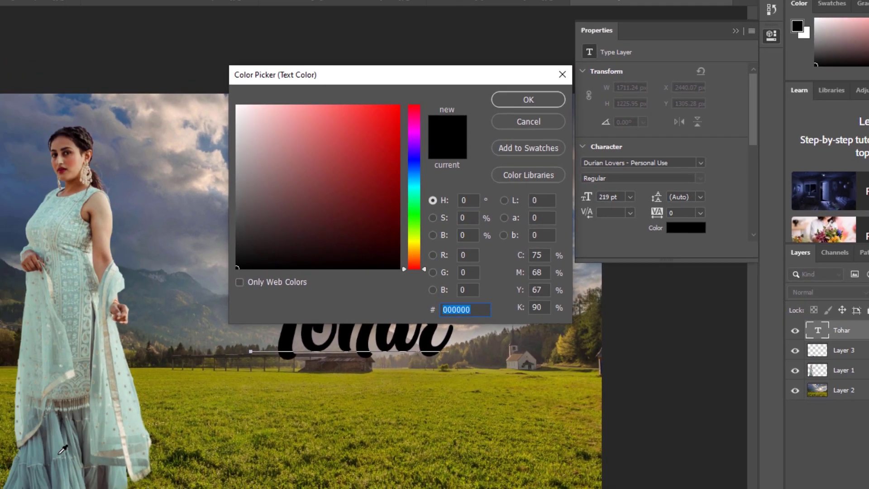
click(236, 365)
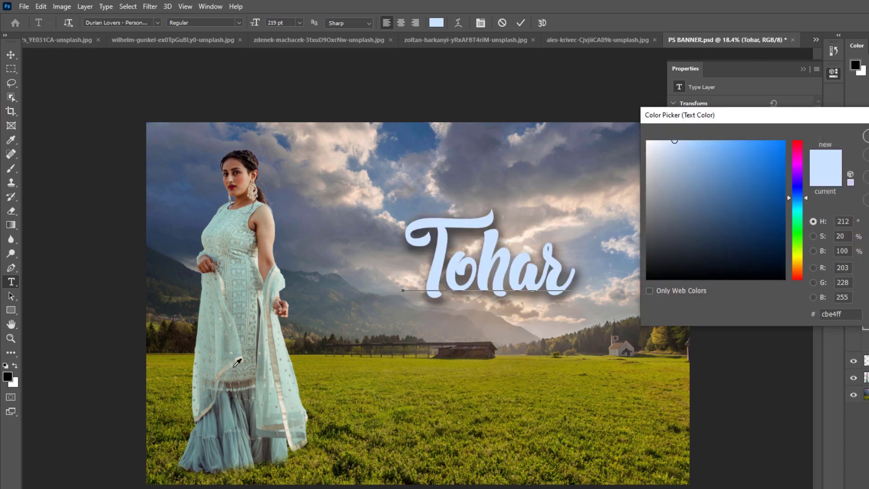
click(245, 353)
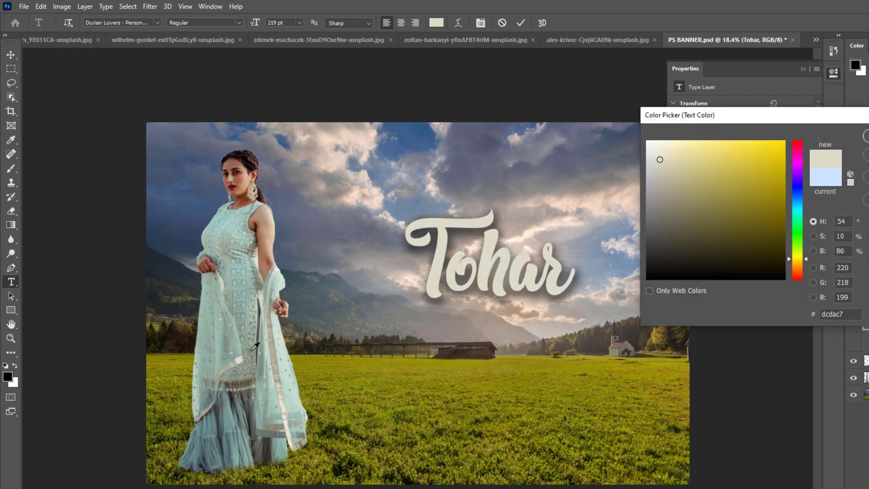
click(218, 420)
drag(740, 156, 770, 137)
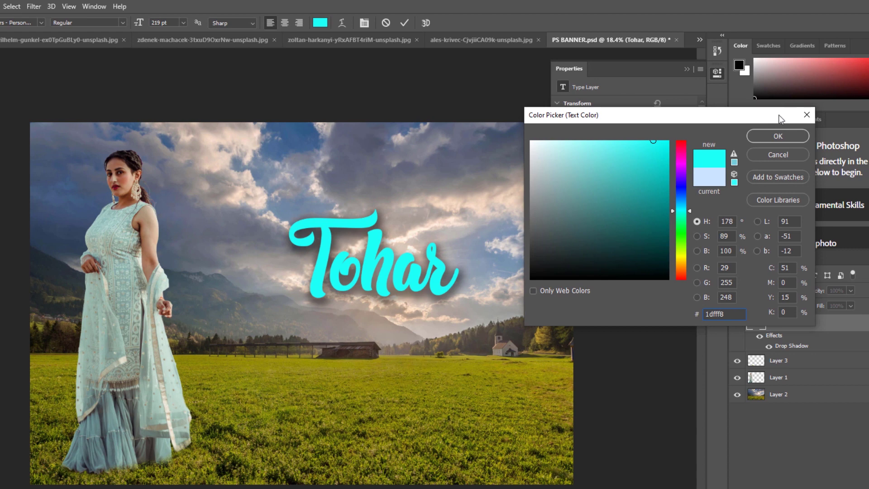
click(787, 137)
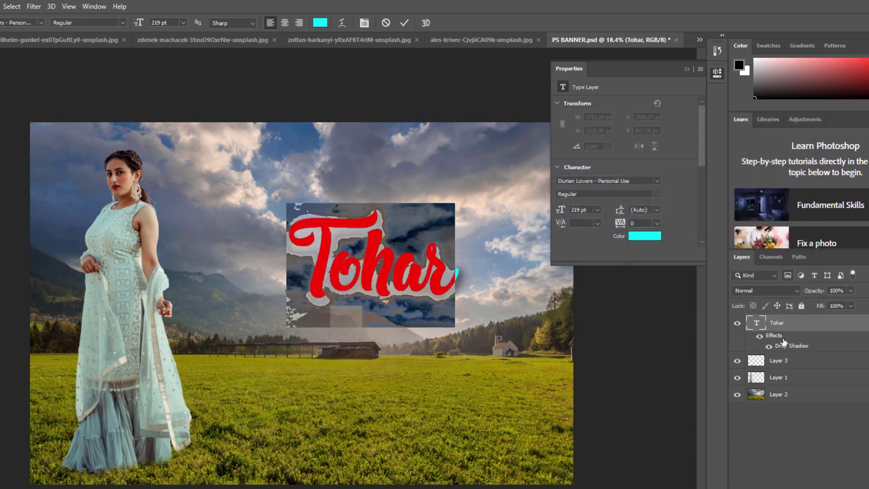
key(ctrl+Return)
key(v)
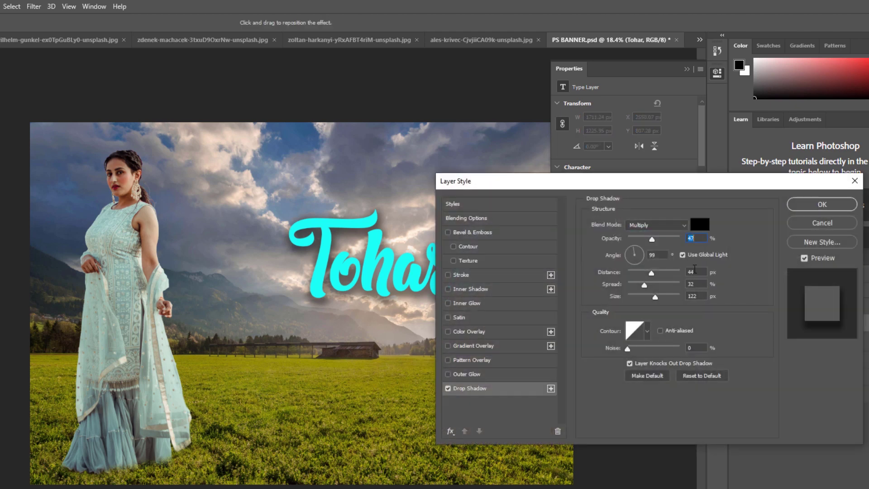
- Set the Tohar layer's drop shadow to a distance of 43 px and an opacity of 75%
drag(652, 274, 652, 274)
drag(652, 239, 673, 239)
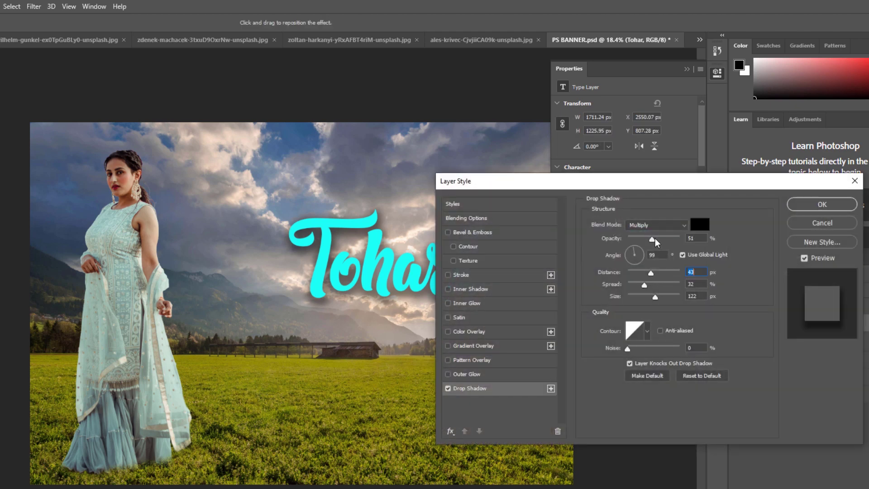
drag(610, 156, 600, 156)
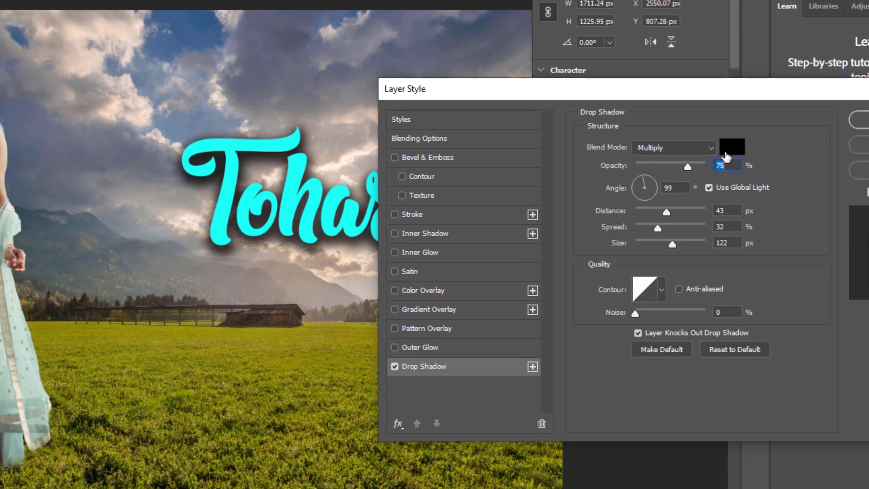
- Change the drop shadow colour to a dark navy based on a sample of the blue sky beside the woman
click(726, 154)
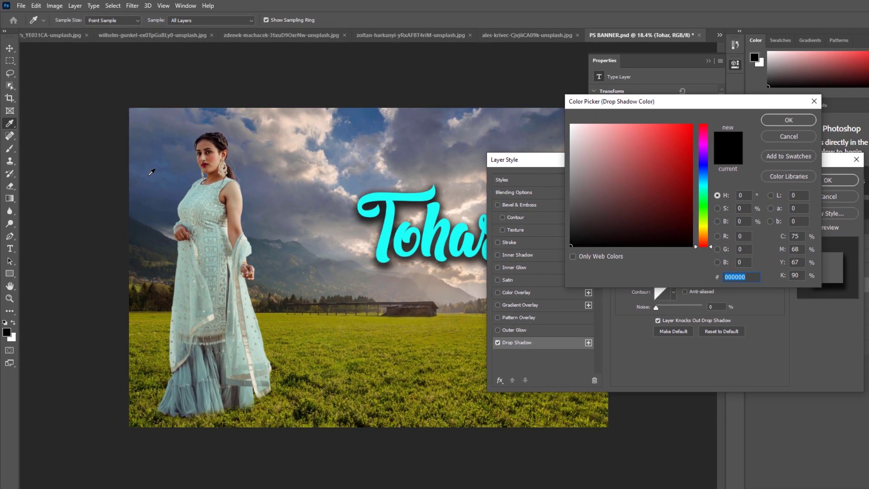
click(153, 168)
drag(658, 196, 687, 225)
click(810, 123)
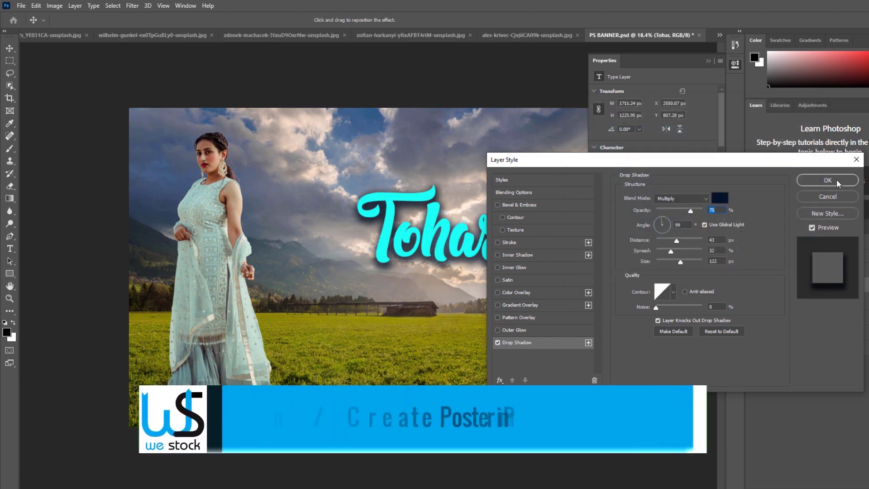
- Duplicate the Tohar text onto the grass below and enlarge the original to about 2714 px wide, placed near X 2020 px, Y 244 px
click(834, 180)
drag(491, 253, 485, 371)
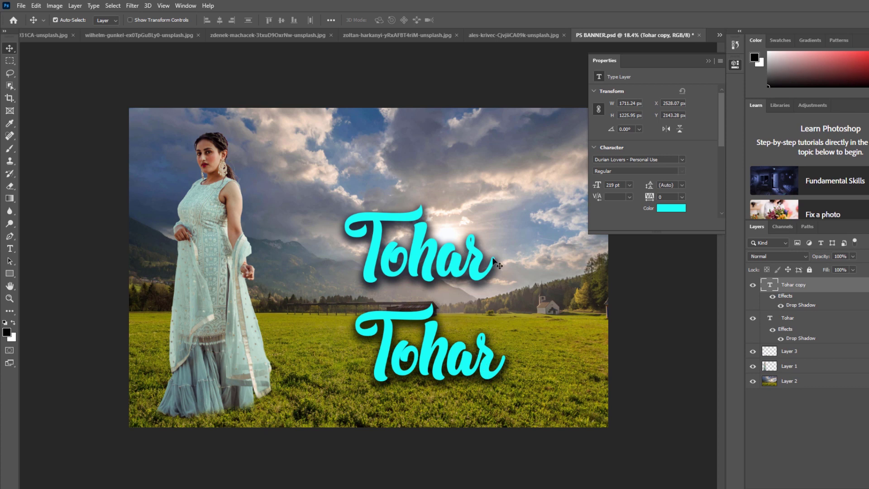
right_click(430, 272)
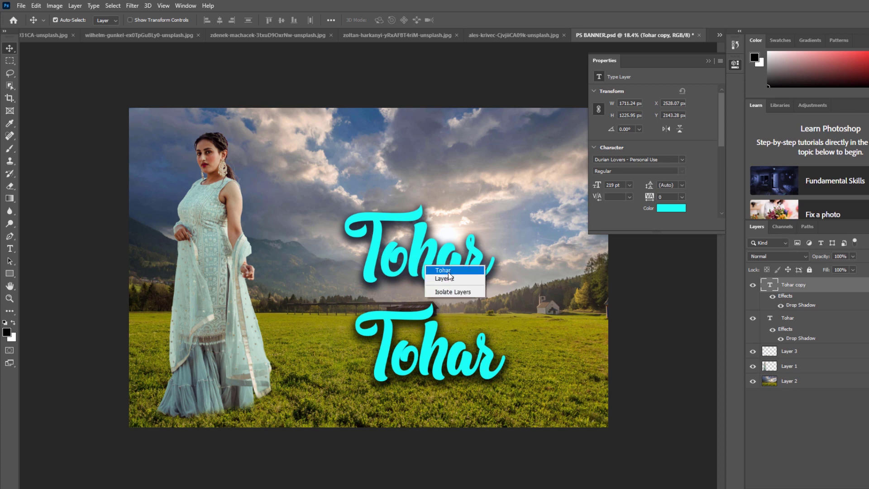
click(440, 277)
key(ctrl+t)
drag(494, 200, 583, 136)
key(Return)
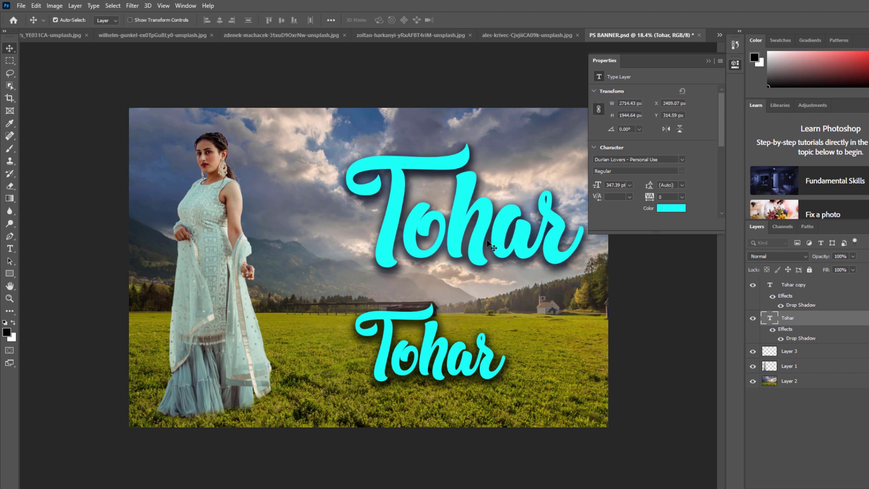
drag(478, 245, 446, 239)
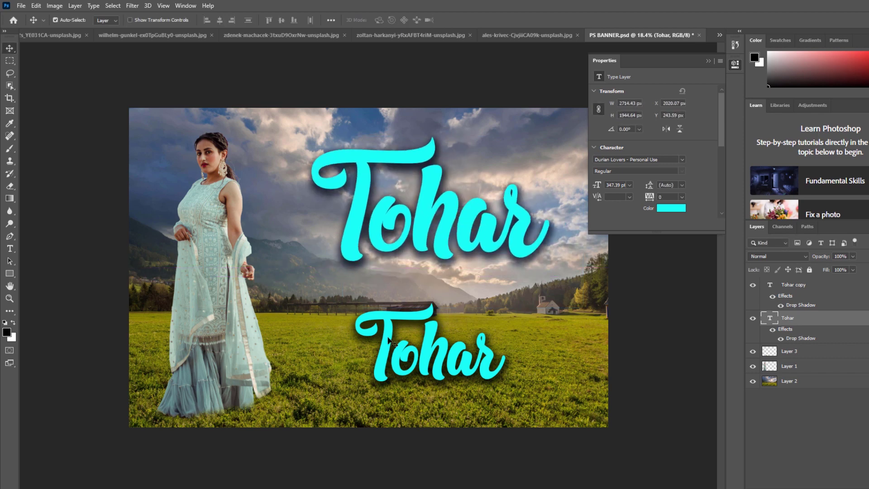
- Replace the wording of the lower Tohar copy with "Mutiyar Di..."
double_click(385, 355)
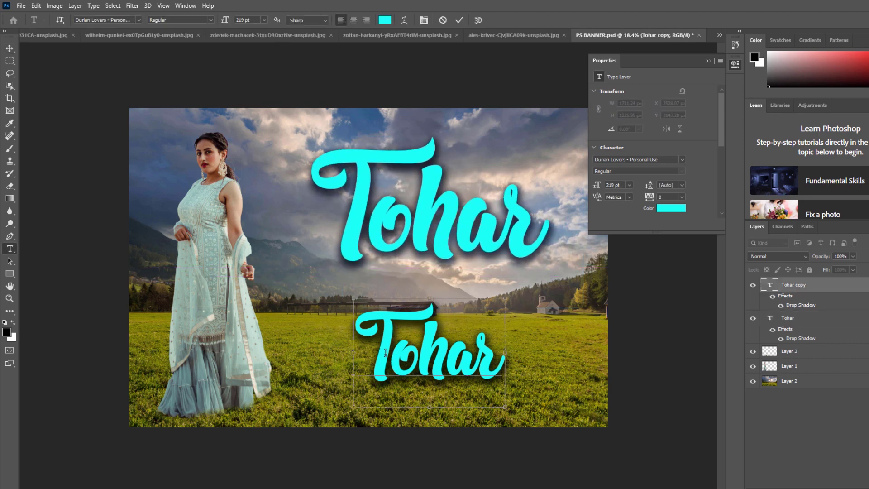
text(Mutiyar)
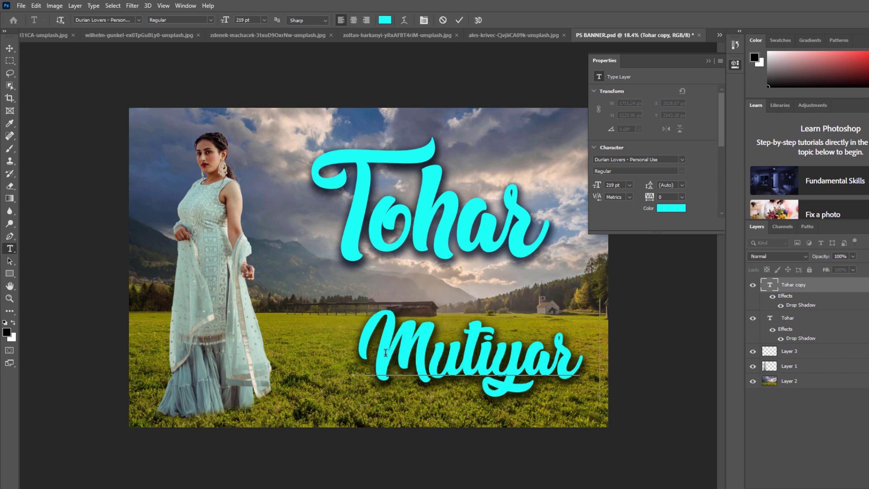
text( Di )
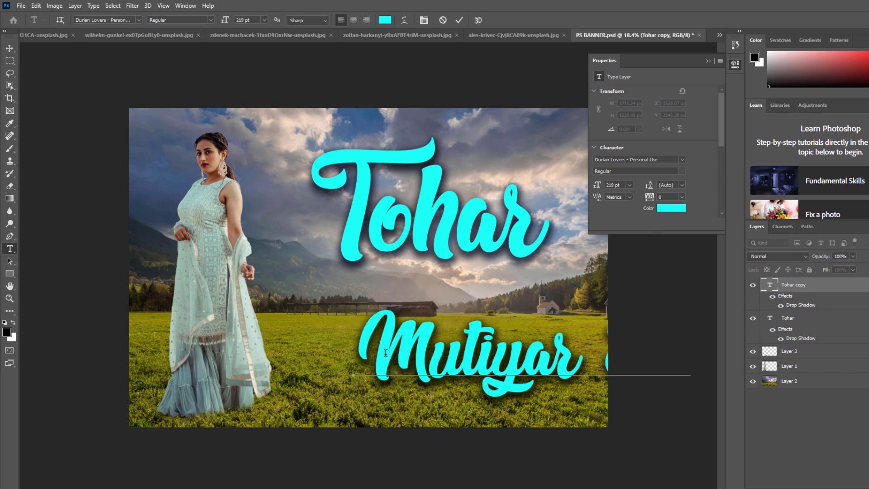
text(i)
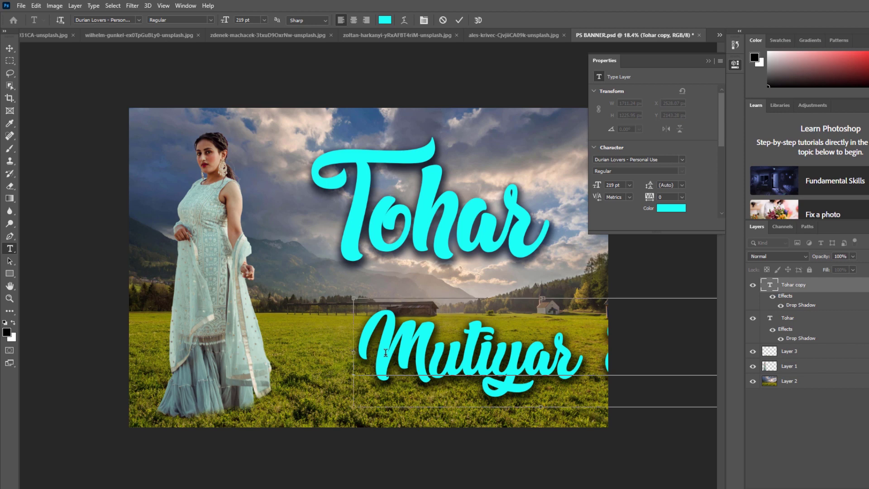
- Reduce the font size of the whole "Mutiyar Di..." line to about 139 pt so it fits on the canvas
key(ctrl+a)
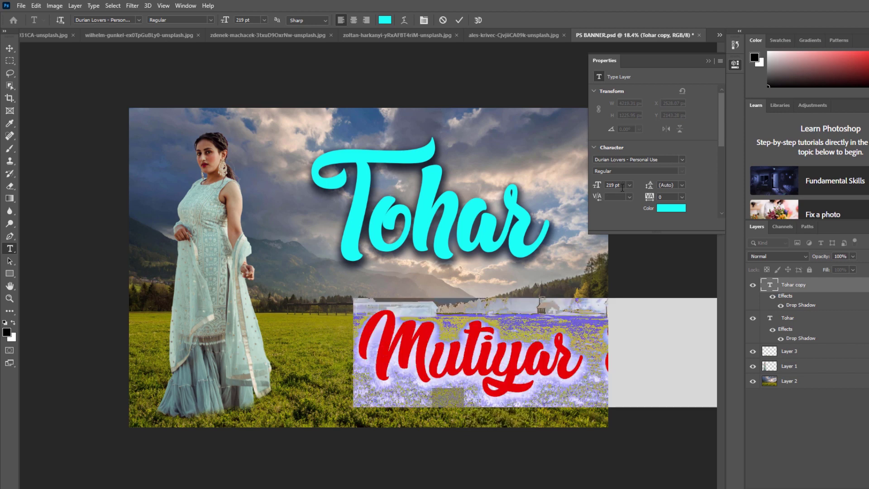
scroll(612, 186, down, 20)
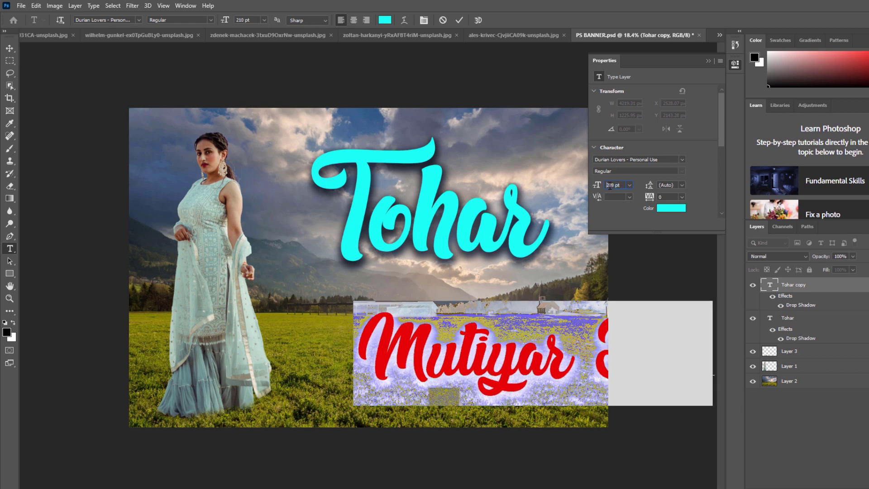
scroll(608, 180, down, 8)
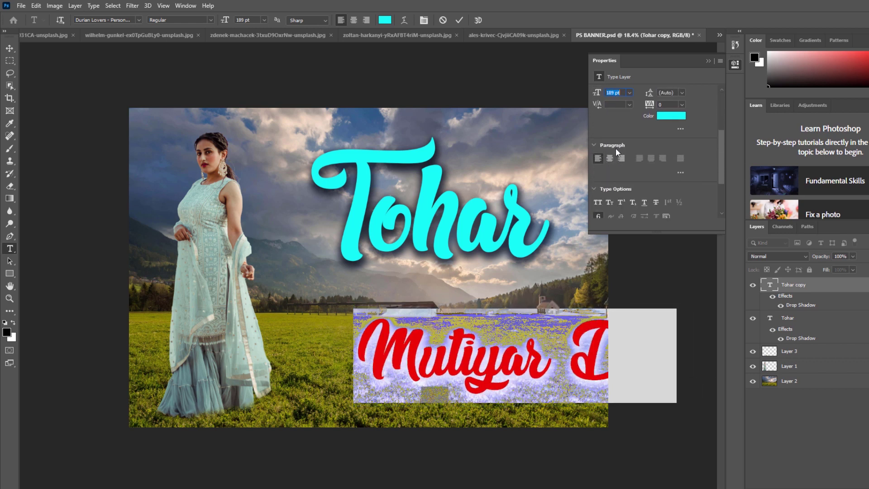
scroll(618, 95, down, 2)
scroll(618, 109, up, 4)
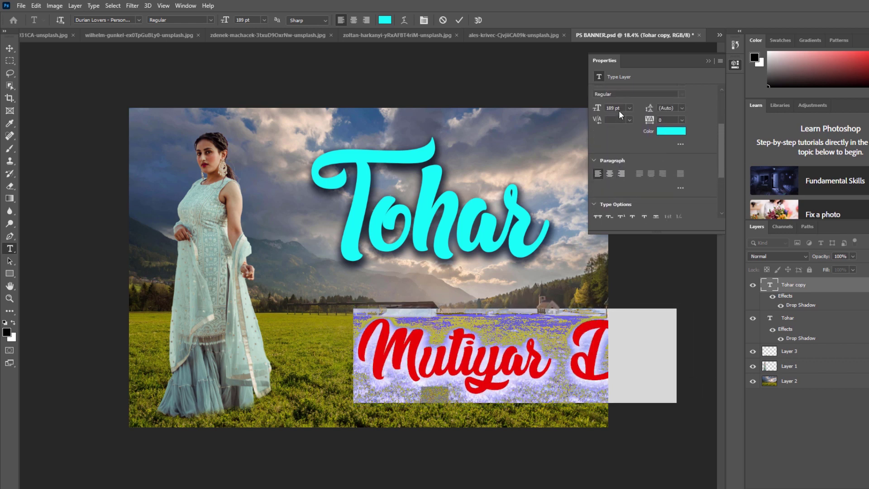
click(253, 19)
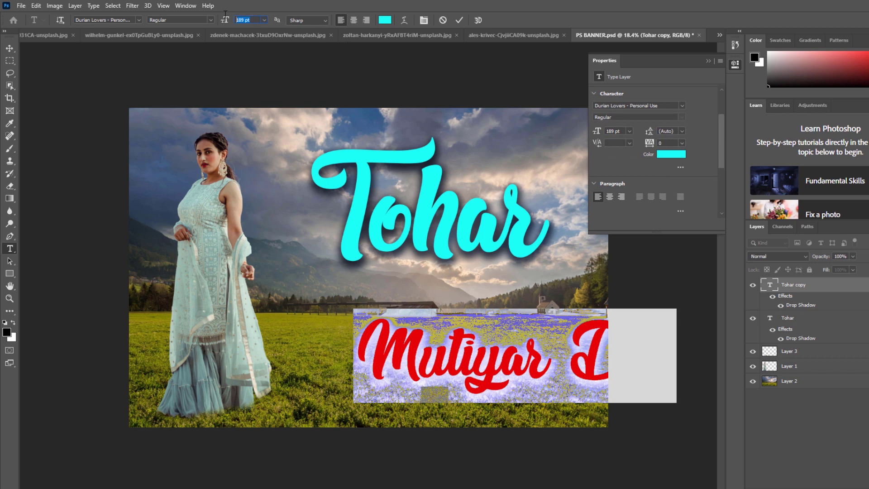
scroll(247, 18, down, 20)
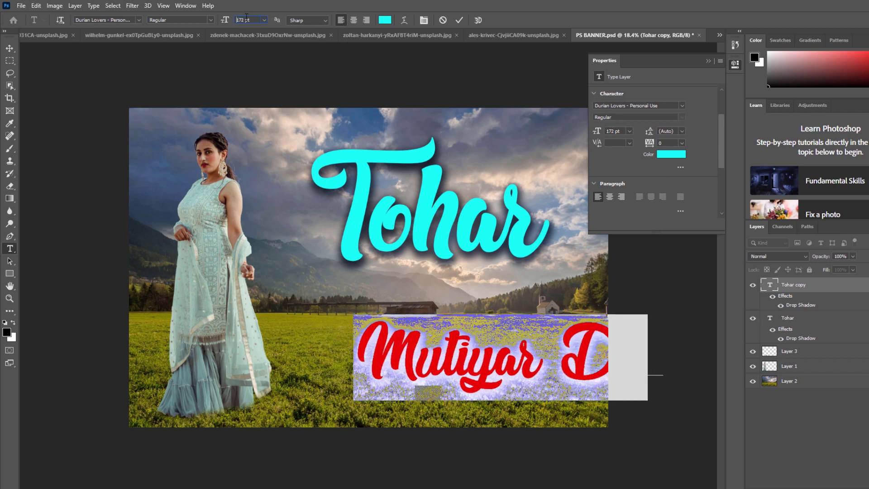
scroll(246, 19, down, 20)
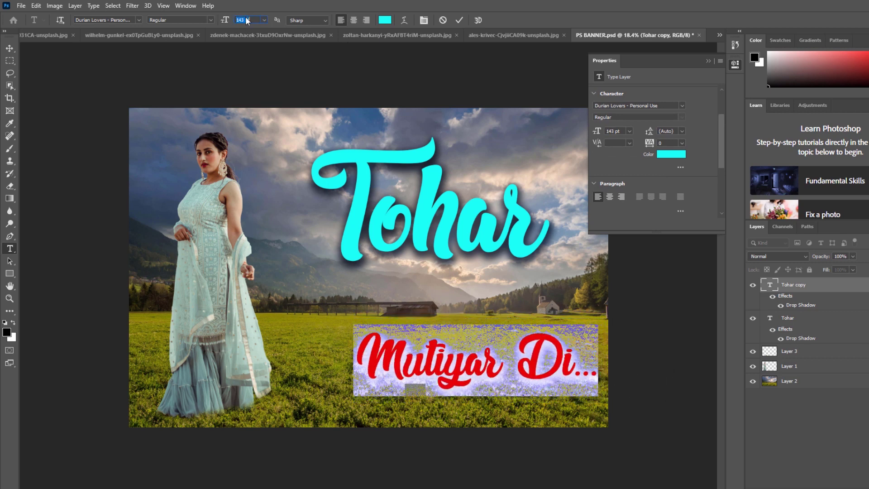
- Commit the text, move "Mutiyar Di..." up beneath the title, and lower the Tohar text to sit directly above it
click(9, 48)
drag(468, 372, 428, 341)
right_click(440, 253)
click(448, 255)
drag(447, 252, 445, 296)
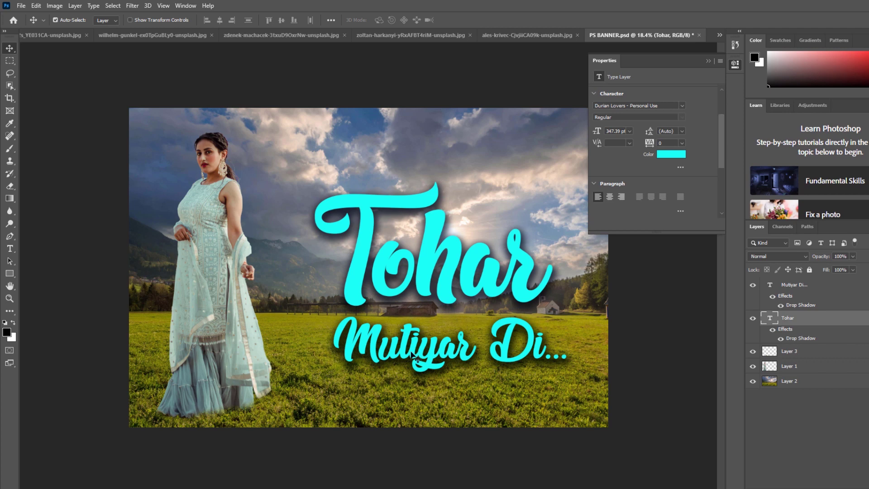
- Change the "Mutiyar Di..." text colour to a soft golden yellow and commit the edit
double_click(413, 357)
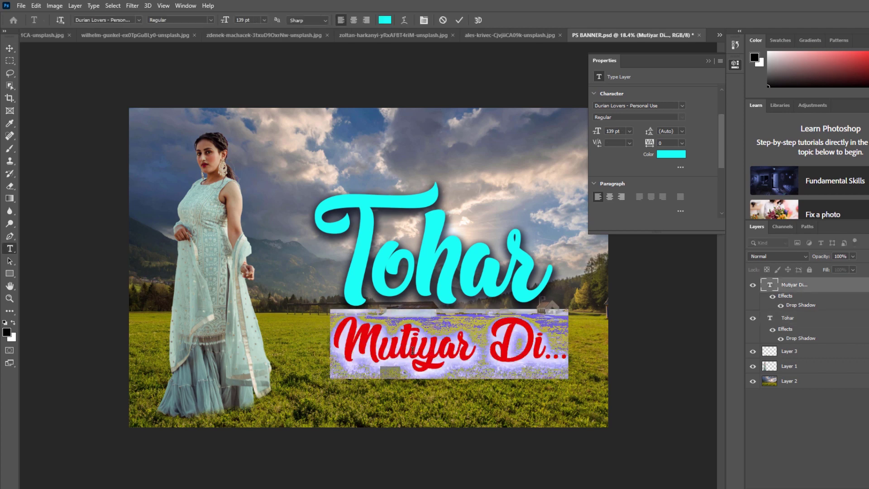
click(671, 154)
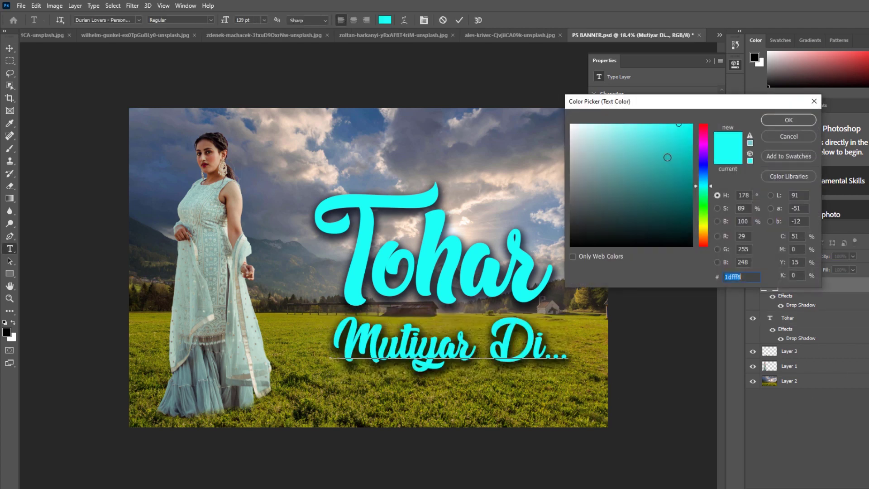
click(705, 231)
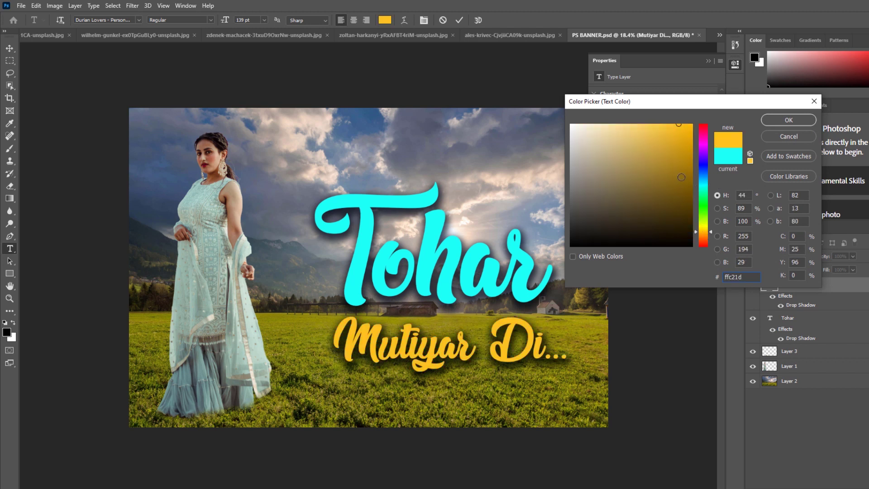
drag(704, 232, 713, 230)
mouse_move(653, 160)
mouse_down()
mouse_move(640, 134)
mouse_move(656, 124)
mouse_up()
click(639, 127)
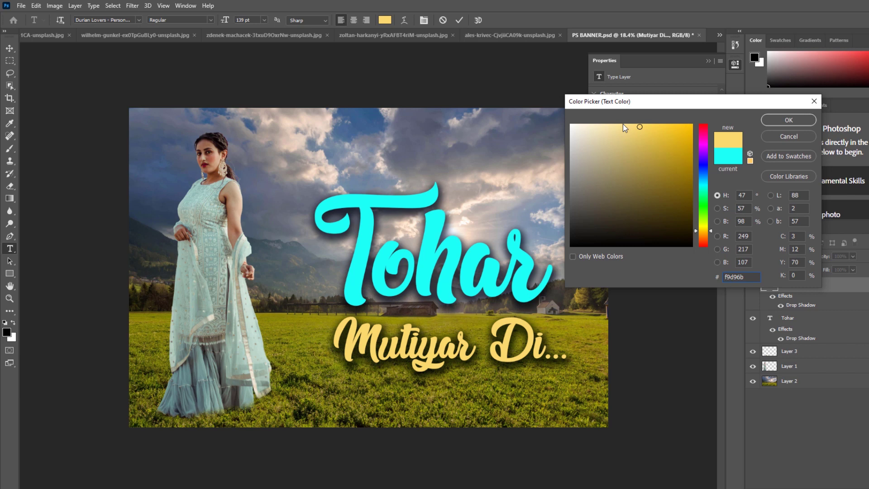
click(651, 126)
click(789, 120)
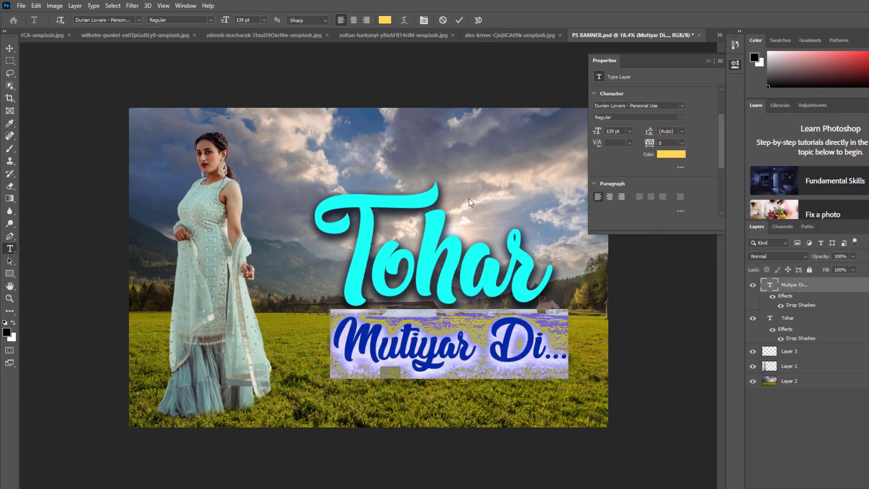
key(ctrl+Return)
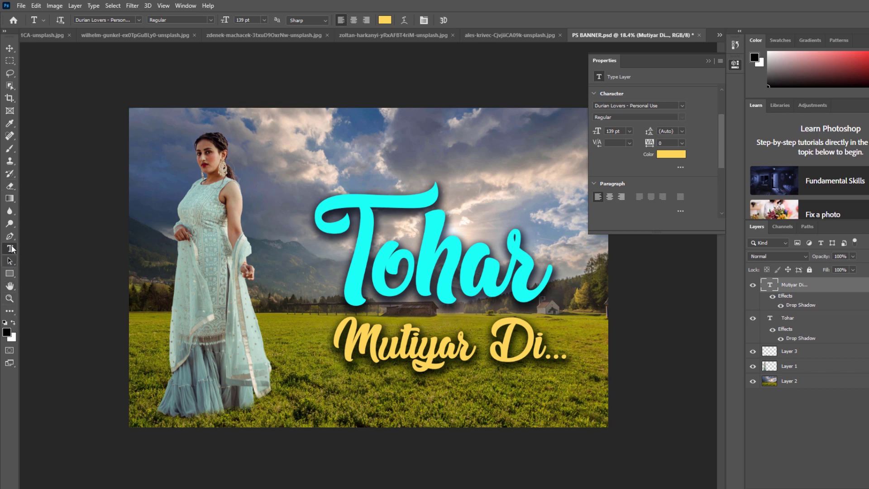
- Add a new text line reading "Westock Music" in the sky above the Tohar title
click(366, 159)
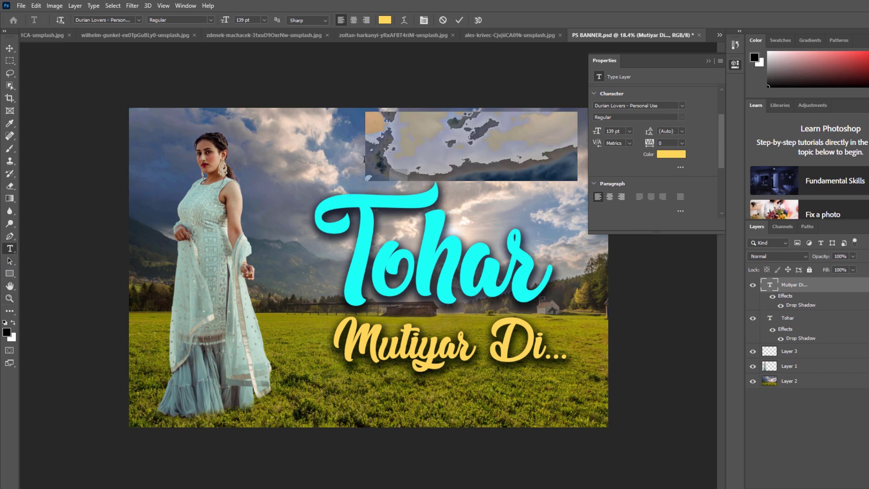
text(We)
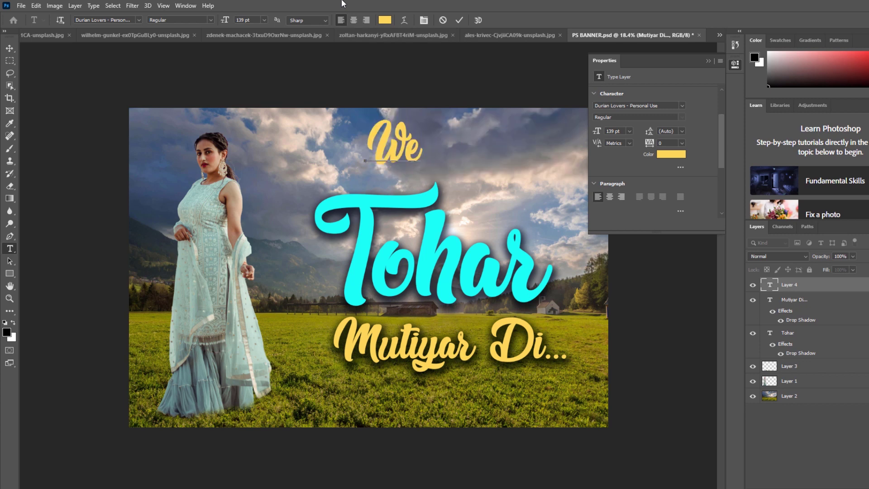
text(stoc)
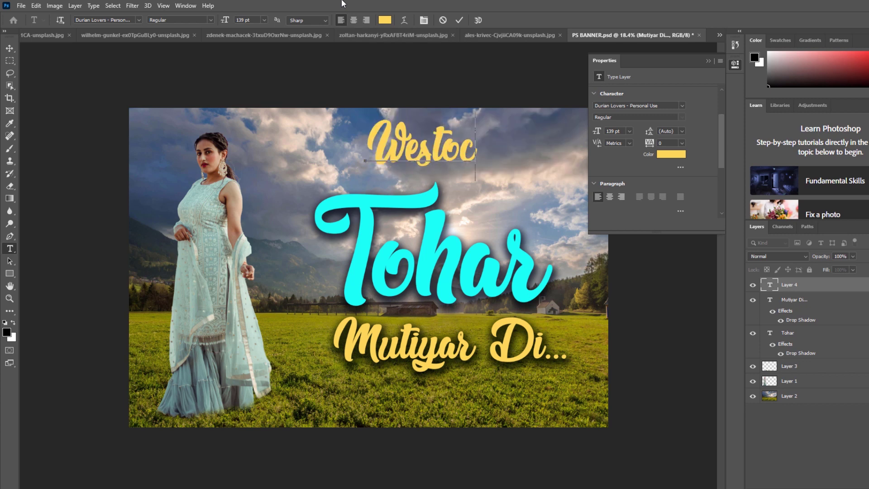
text(k Mus)
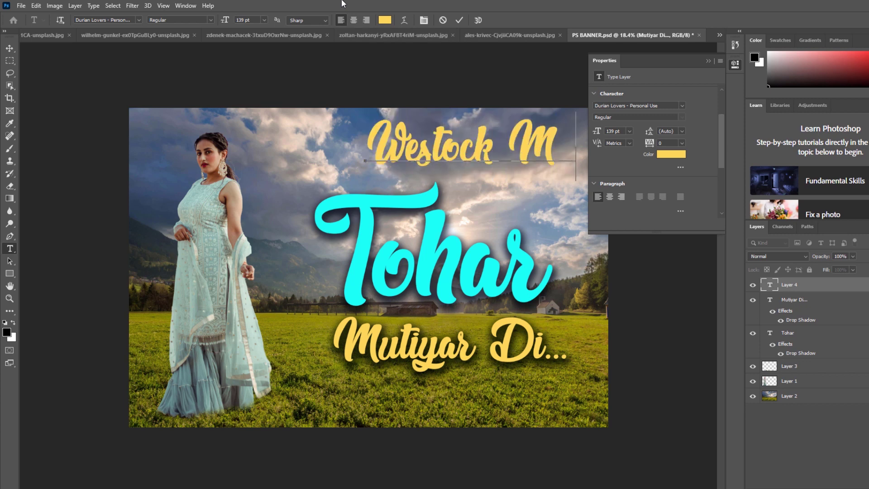
text(ic)
key(ctrl+Return)
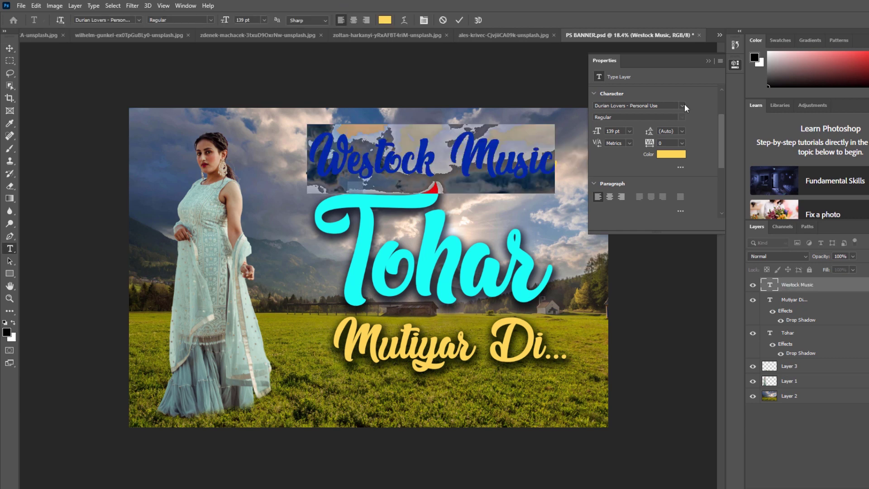
- Set the "Westock Music" line in GeoSlab703 Md BT Medium at 100 pt and position it above the Tohar title
click(682, 106)
scroll(631, 441, down, 3)
scroll(631, 443, down, 3)
click(633, 439)
drag(597, 122, 583, 122)
click(9, 49)
drag(493, 162, 499, 158)
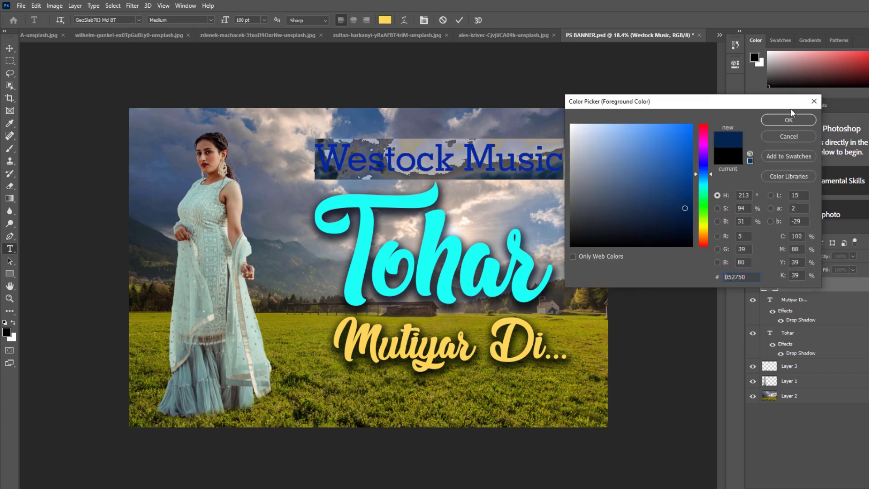
- Colour the Westock Music line dark navy 052750 and extend it to "Westock Music Presents", placed just above the Tohar title
key(Return)
click(10, 249)
click(428, 170)
text(Presents)
click(10, 49)
drag(404, 170, 449, 171)
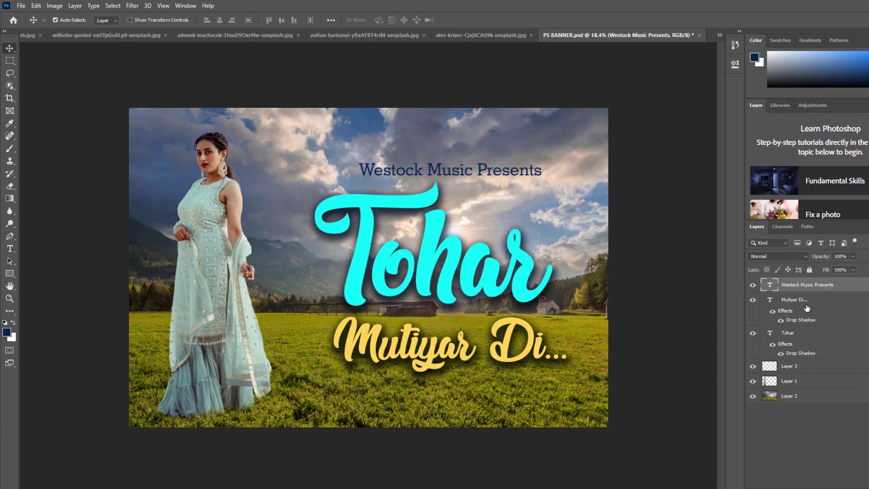
- Align the horizontal centres of the Westock Music Presents, Mutiyar Di... and Tohar text layers, and deselect them
shift+click(796, 337)
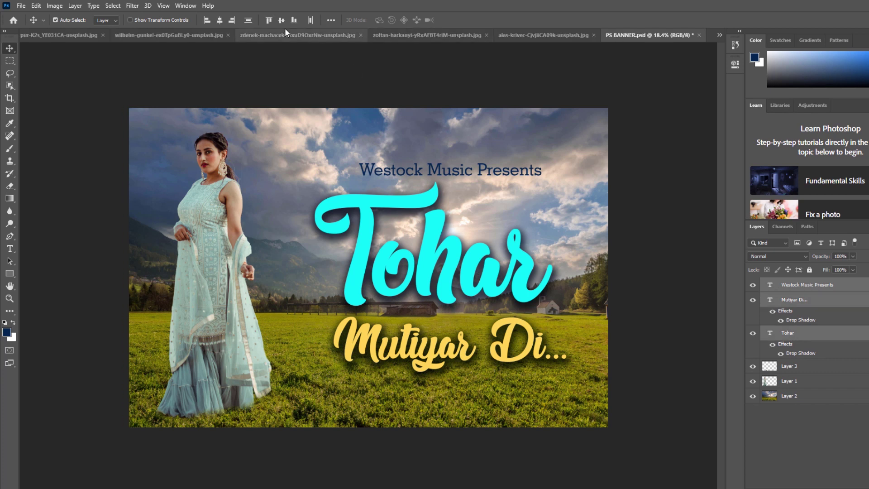
click(219, 23)
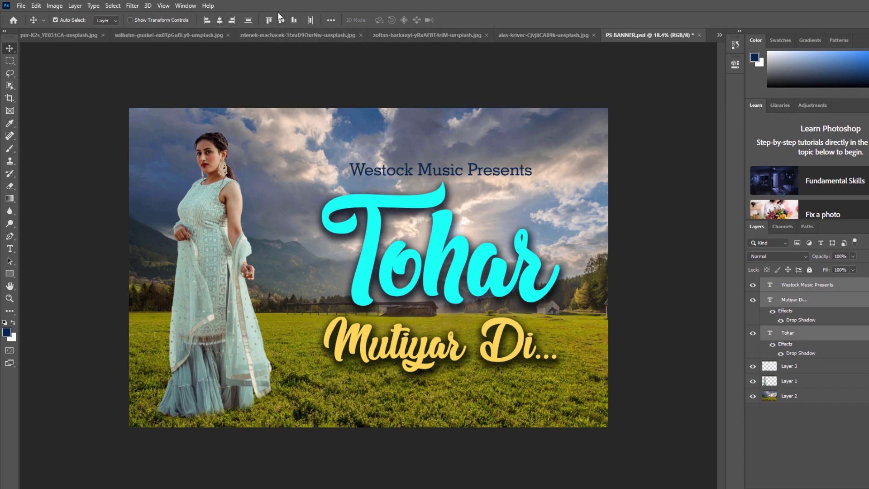
click(816, 450)
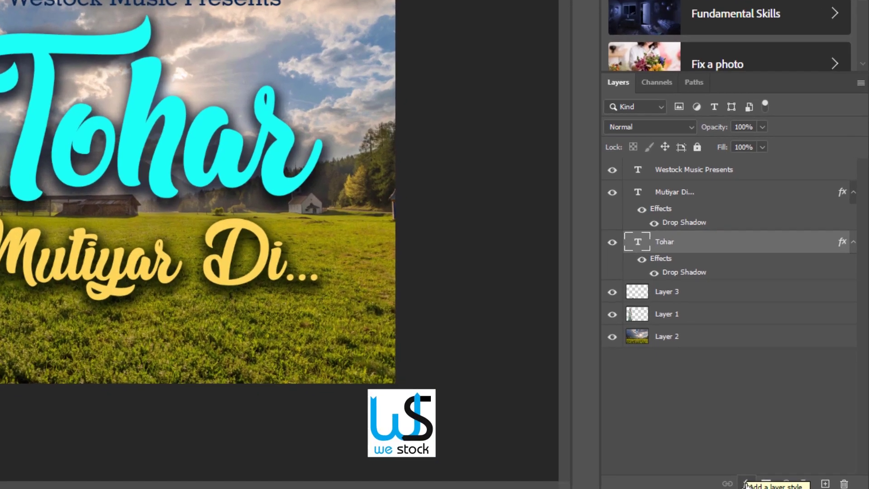
- Add an Inner Bevel to the Tohar layer with depth 230%, size 21 px and Screen highlight opacity 85%
click(757, 483)
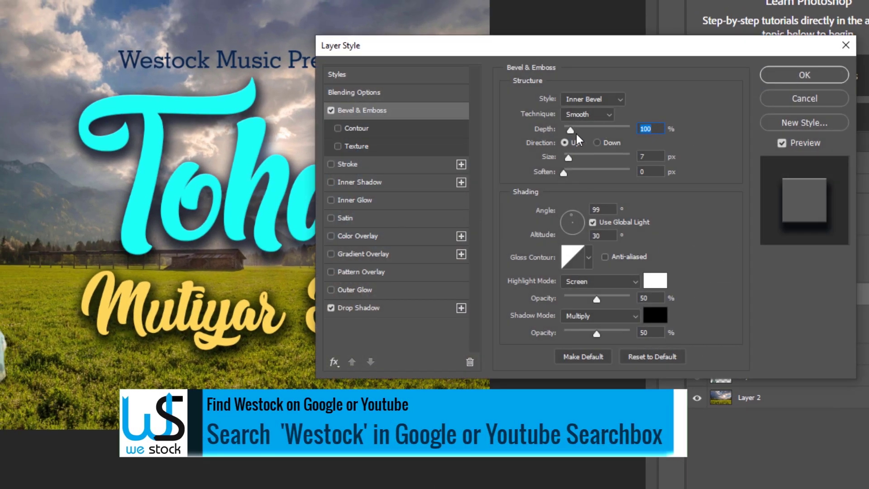
drag(569, 130, 574, 161)
click(597, 299)
click(623, 299)
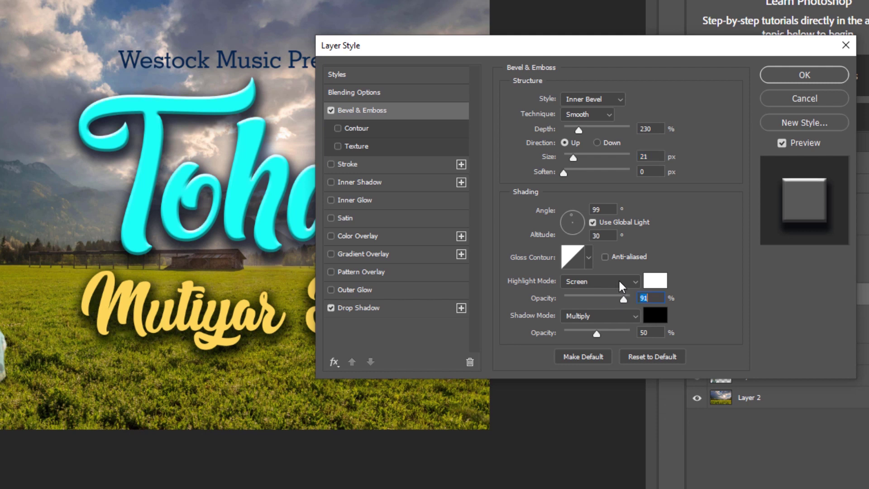
click(618, 279)
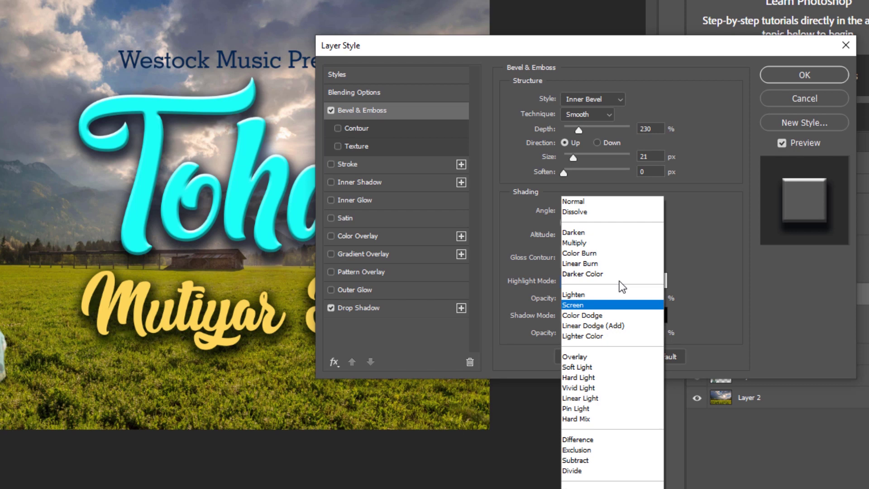
click(720, 276)
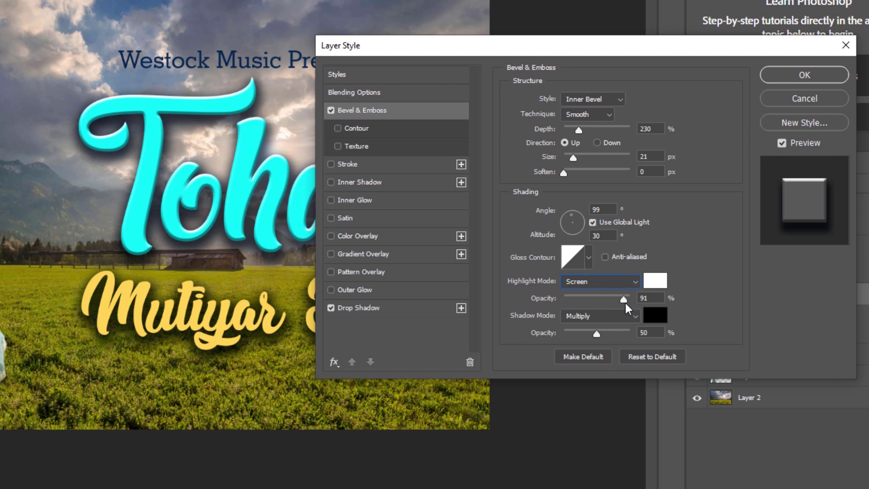
mouse_move(623, 302)
mouse_down()
mouse_move(607, 301)
mouse_move(620, 297)
mouse_up()
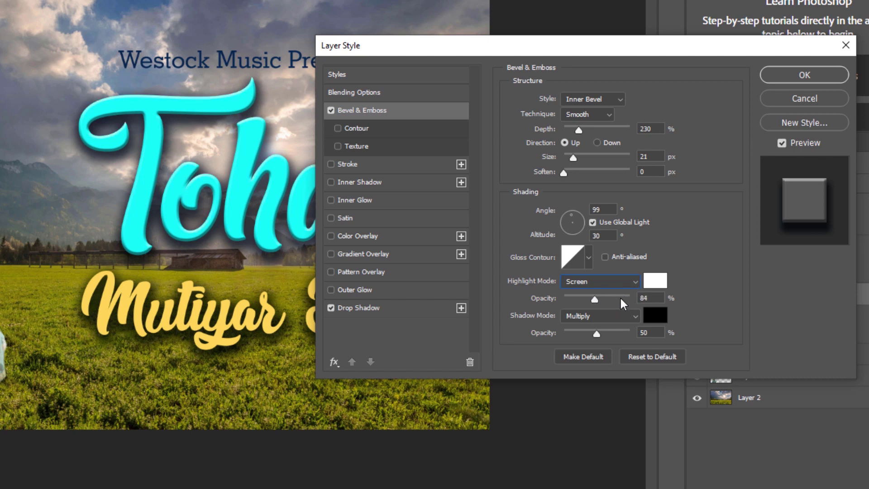
- Try the single-peak, multi-peak and inverted-cone gloss contours on the Tohar bevel
click(588, 258)
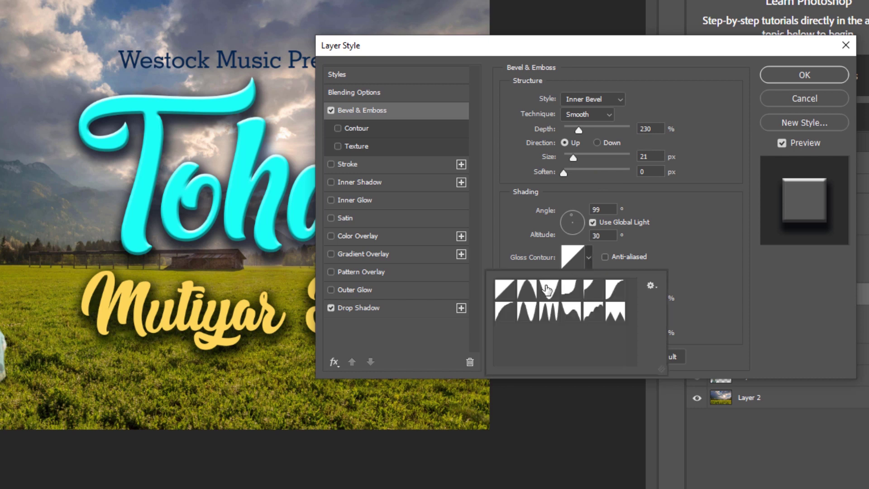
click(527, 290)
click(546, 315)
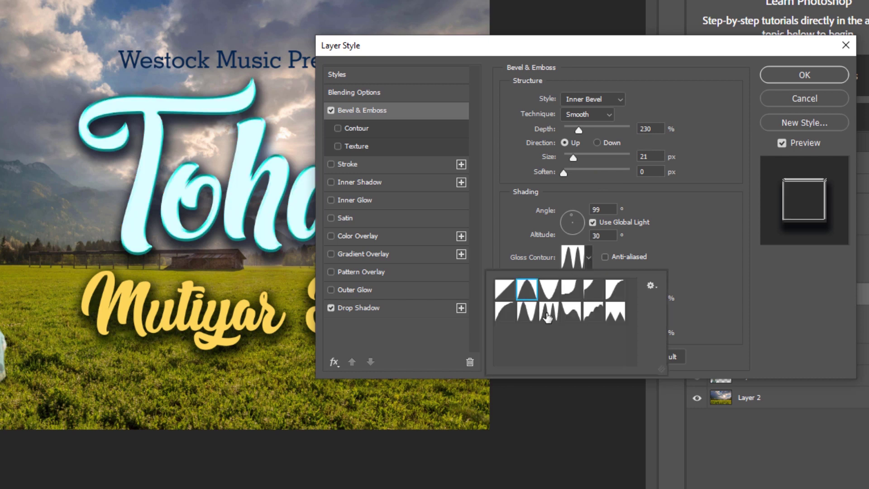
click(526, 294)
click(549, 291)
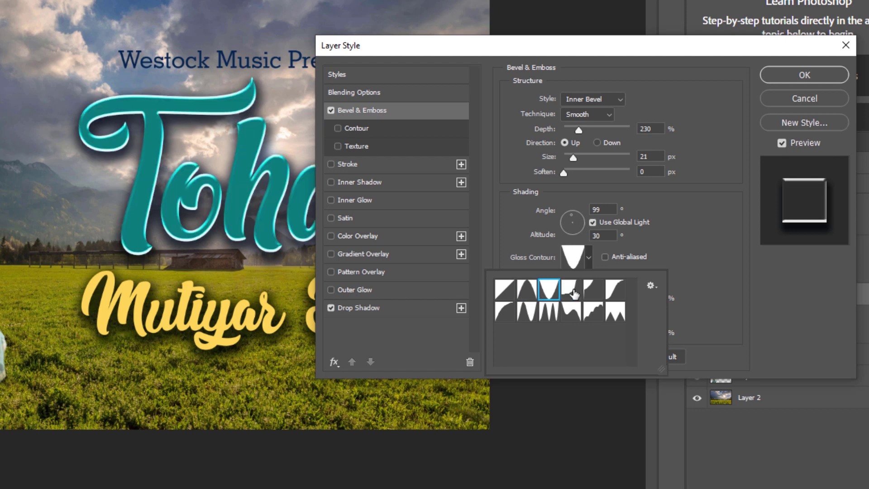
- Move the Layer Style dialog clear of the title, compare further gloss contours and apply the wavy descending-slope one to the Tohar bevel
click(520, 54)
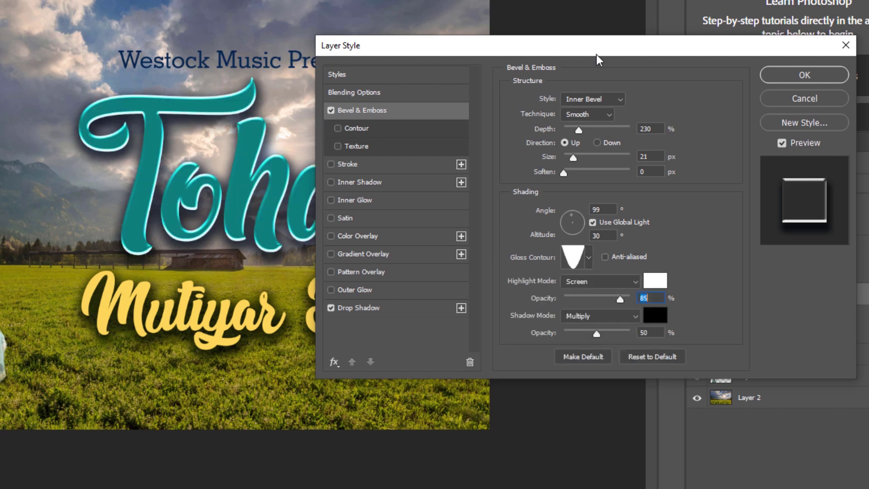
drag(547, 48, 642, 0)
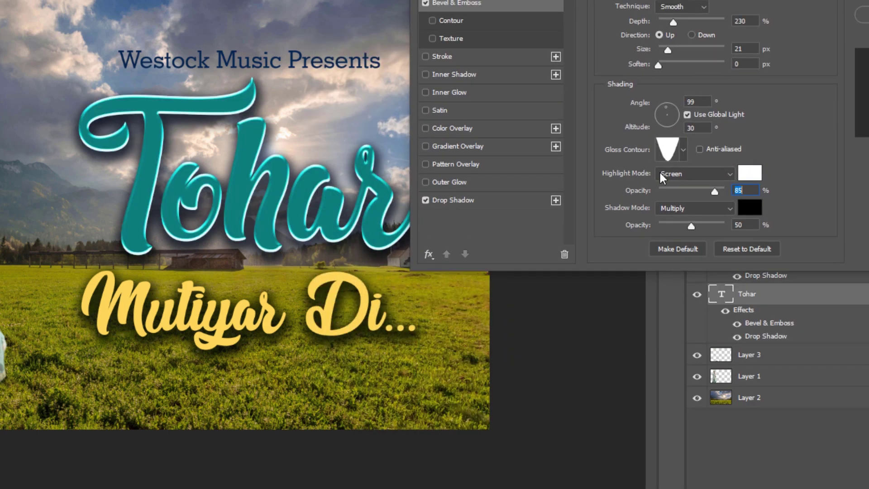
click(684, 156)
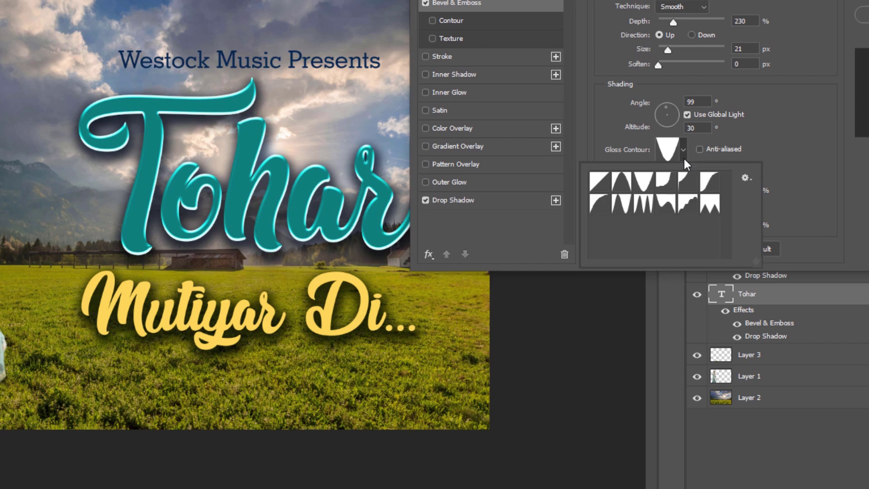
click(690, 205)
click(708, 207)
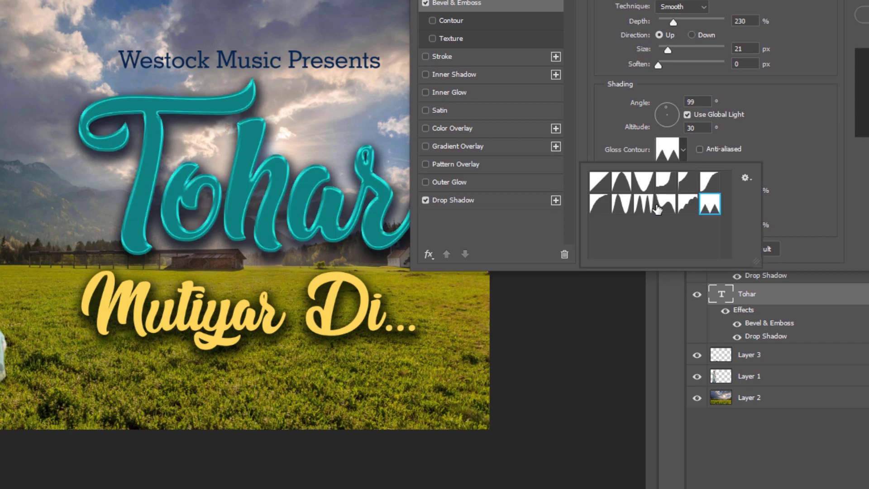
click(598, 205)
click(621, 206)
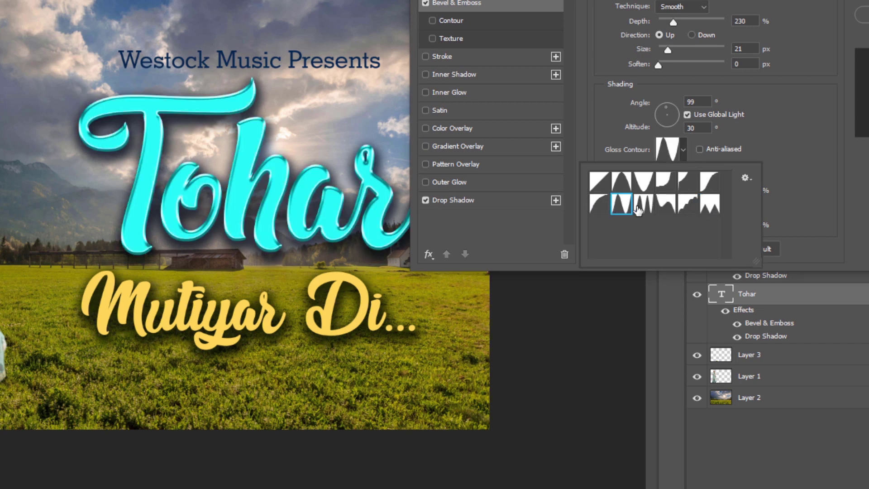
click(643, 208)
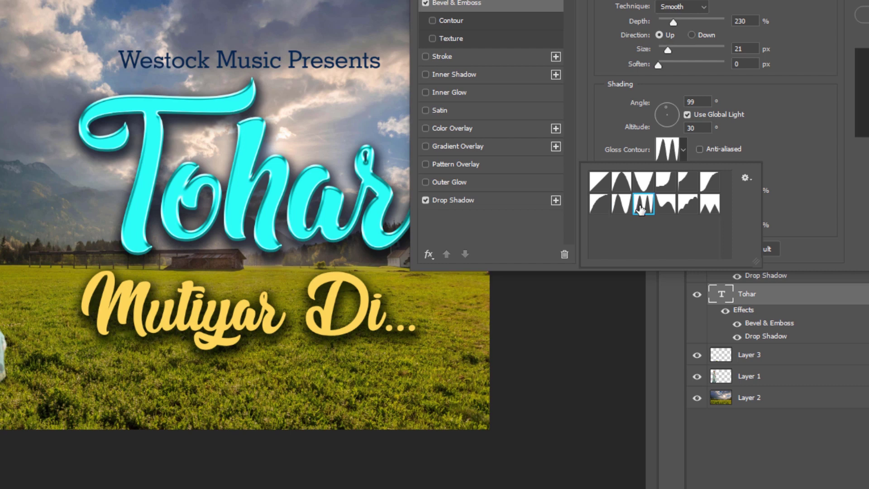
click(665, 206)
click(682, 209)
click(661, 207)
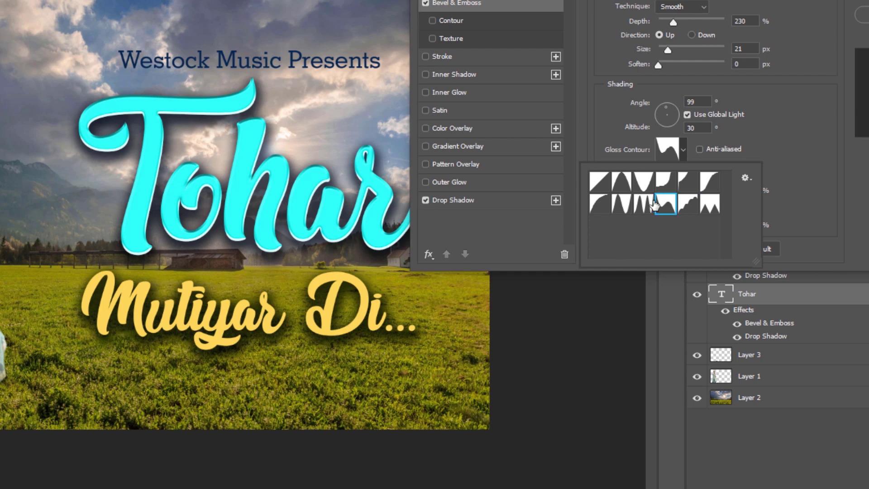
- Set the Tohar bevel's size to 27 px and its soften value to 2 px
click(663, 50)
mouse_move(666, 50)
mouse_down()
mouse_move(677, 50)
mouse_move(669, 50)
mouse_up()
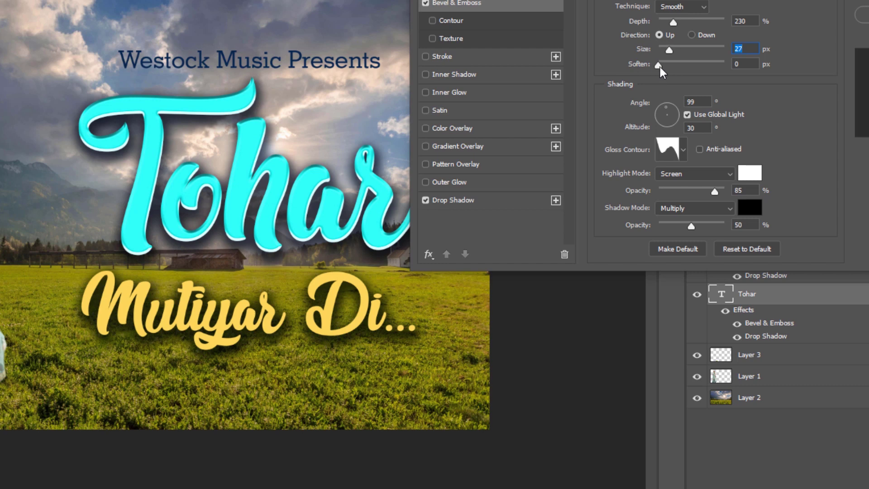
click(667, 67)
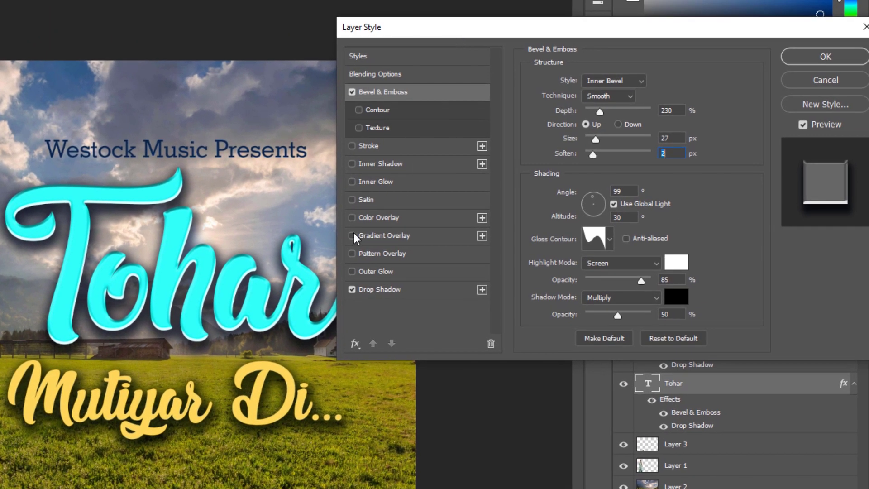
- Enable a gradient overlay on the Tohar layer and set the gradient's start stop to cyan 00fcf4
click(352, 235)
click(389, 235)
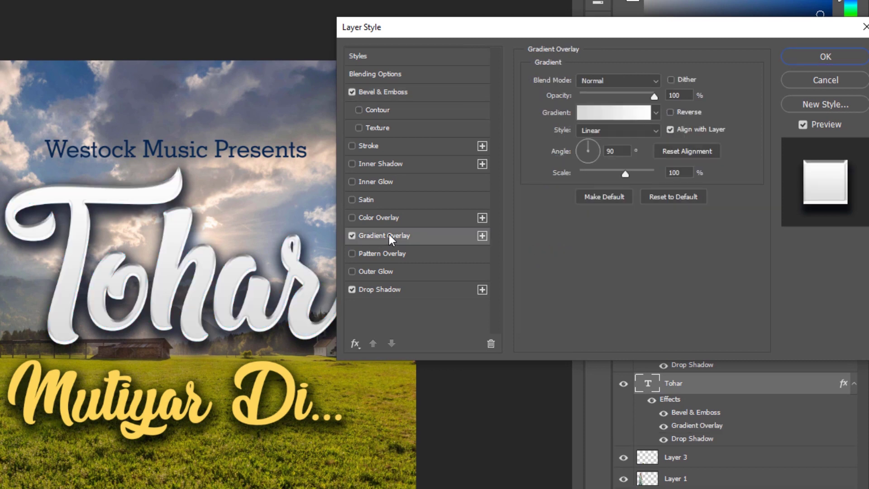
click(618, 113)
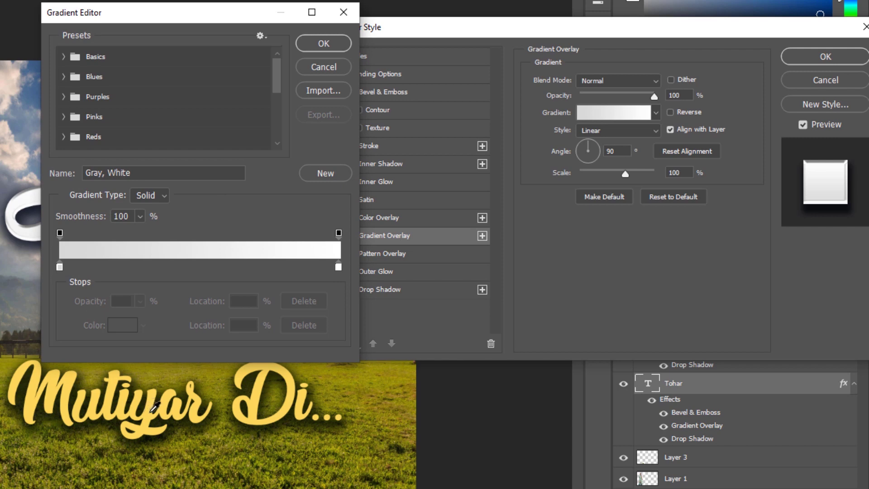
drag(180, 17, 543, 33)
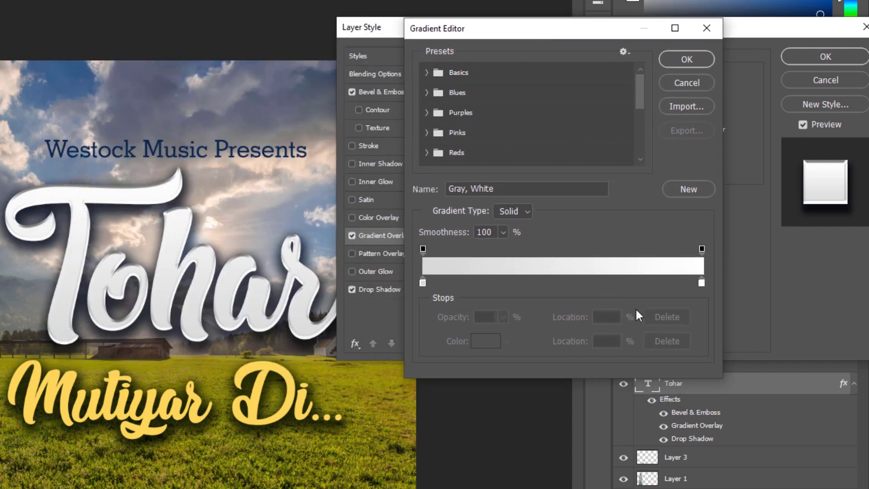
click(702, 284)
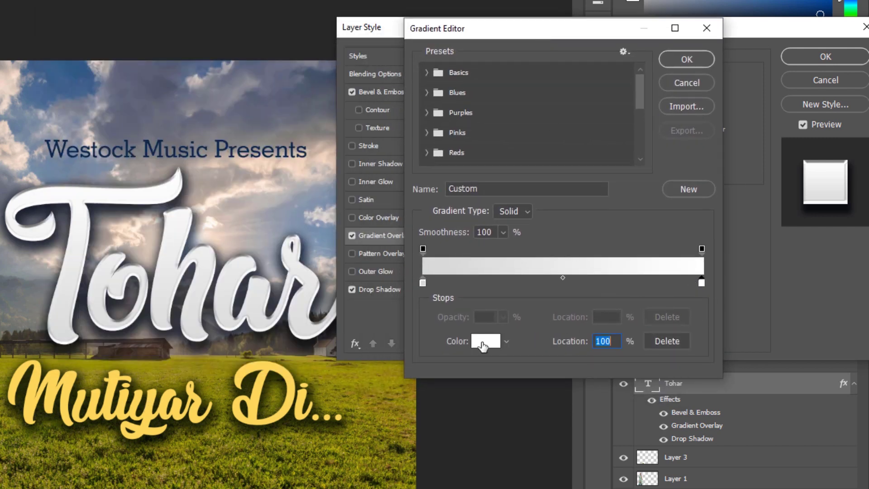
click(422, 283)
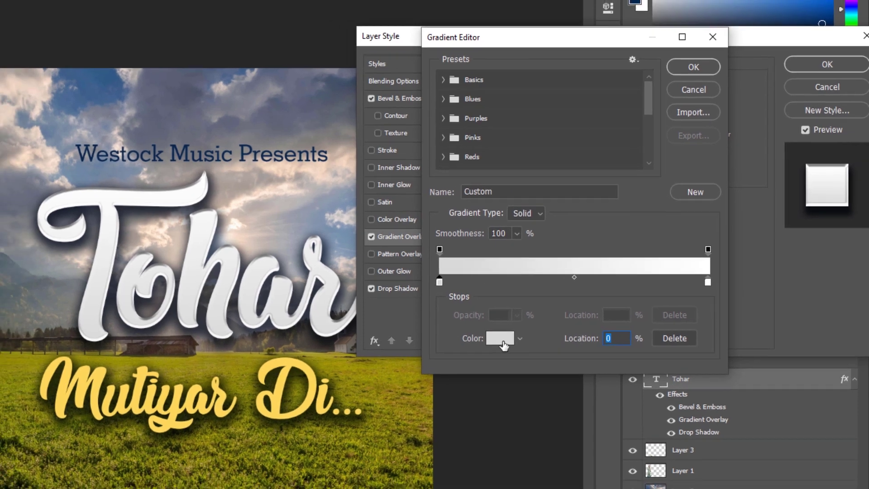
click(487, 341)
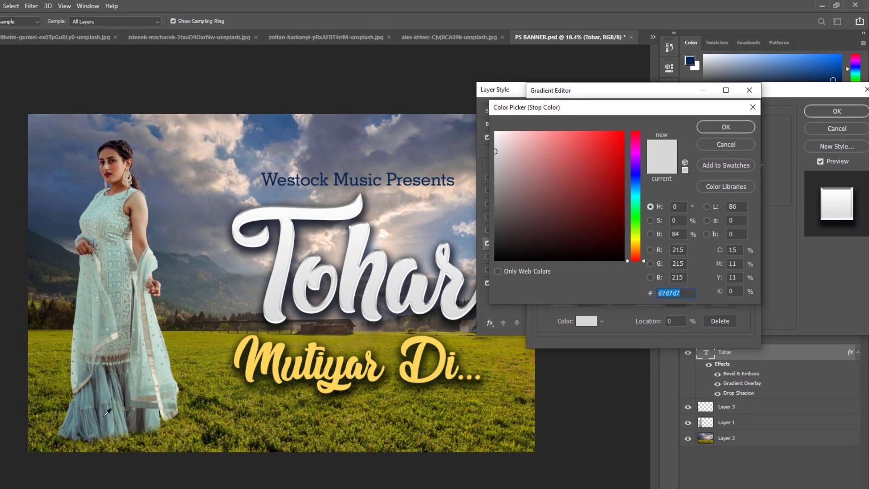
click(147, 402)
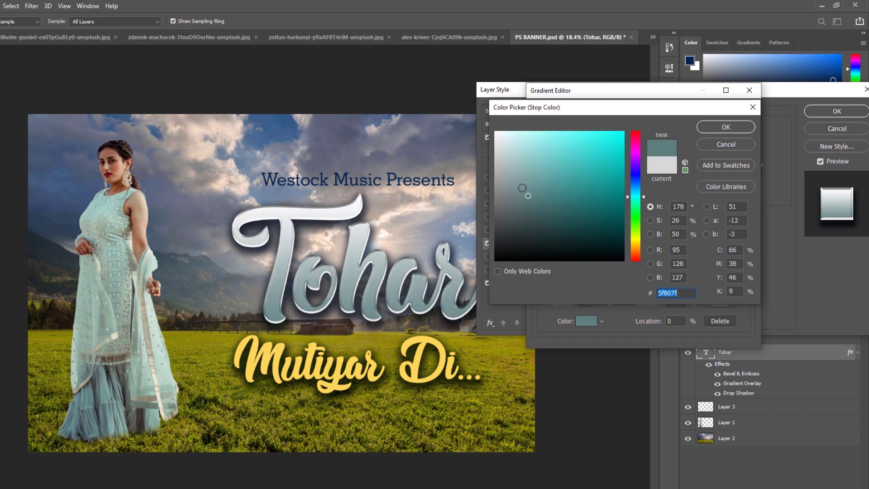
drag(614, 155, 631, 134)
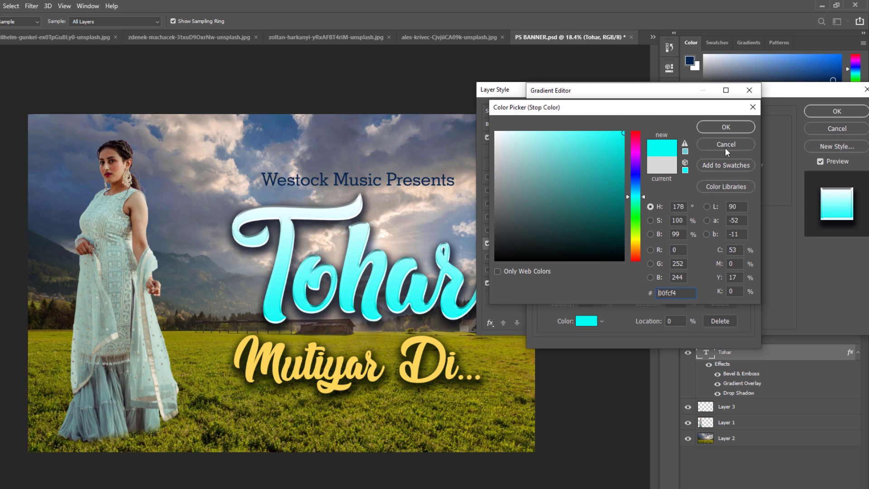
click(726, 127)
- Set the gradient's end stop to yellow fcd758, sampled from the Mutiyar Di... title, and apply the Tohar layer style
click(746, 278)
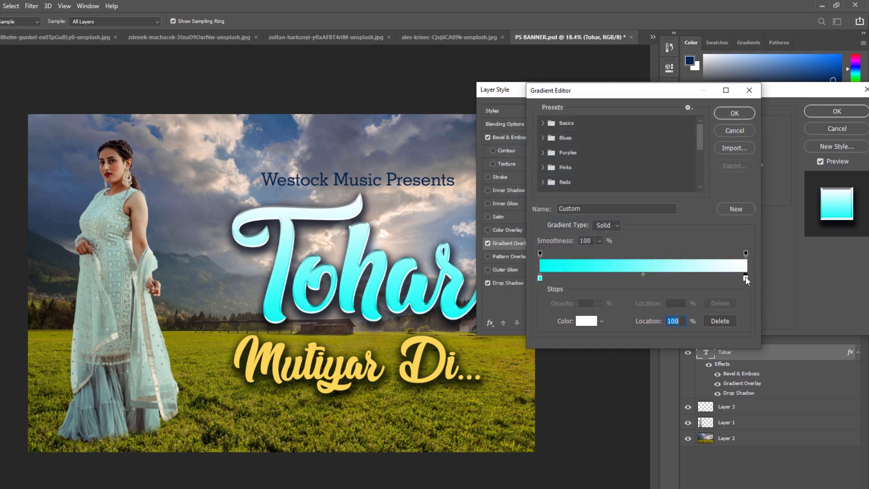
click(584, 322)
click(417, 421)
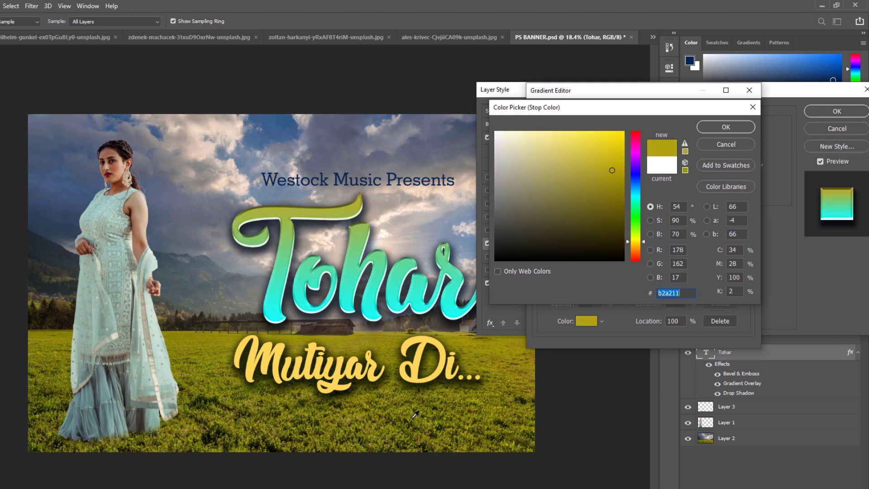
click(420, 355)
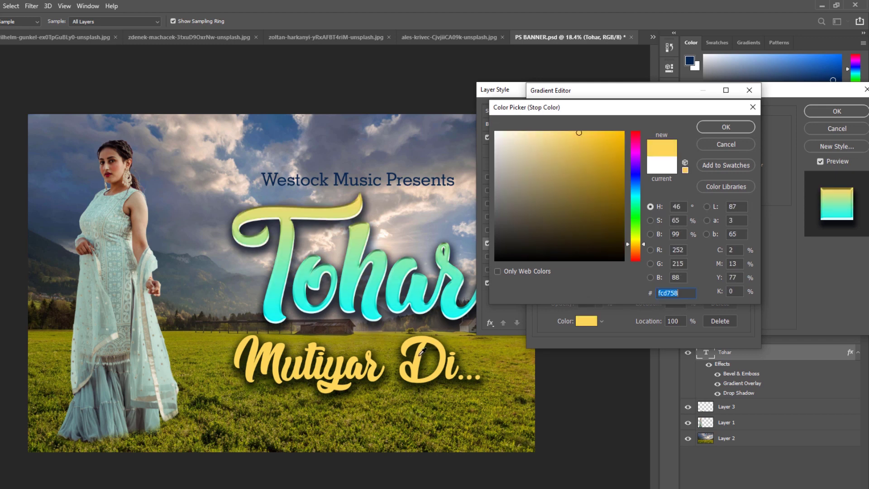
click(726, 127)
click(734, 110)
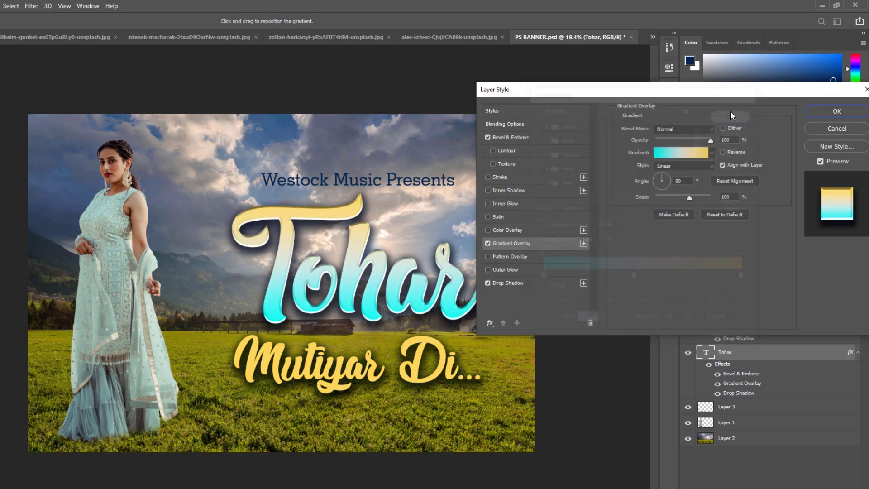
click(836, 113)
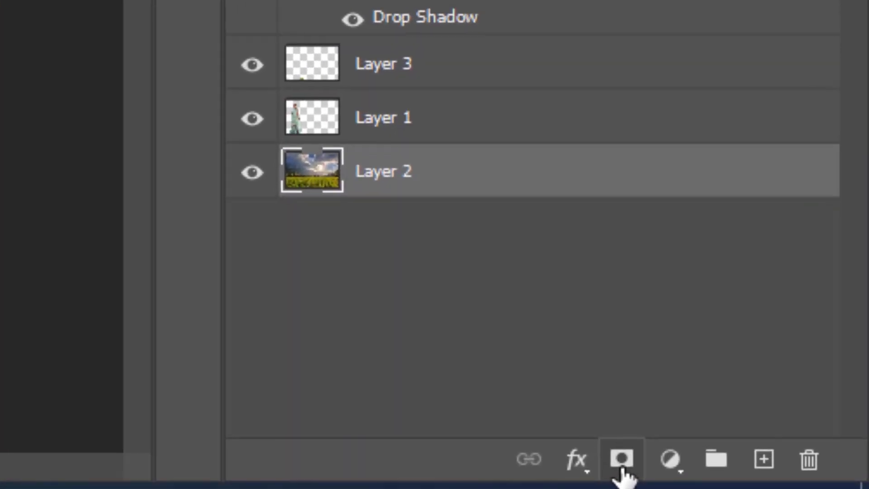
- Add a layer mask to Layer 2 and paint it black with a large soft brush to hide the sky and mountains above the meadow
click(622, 470)
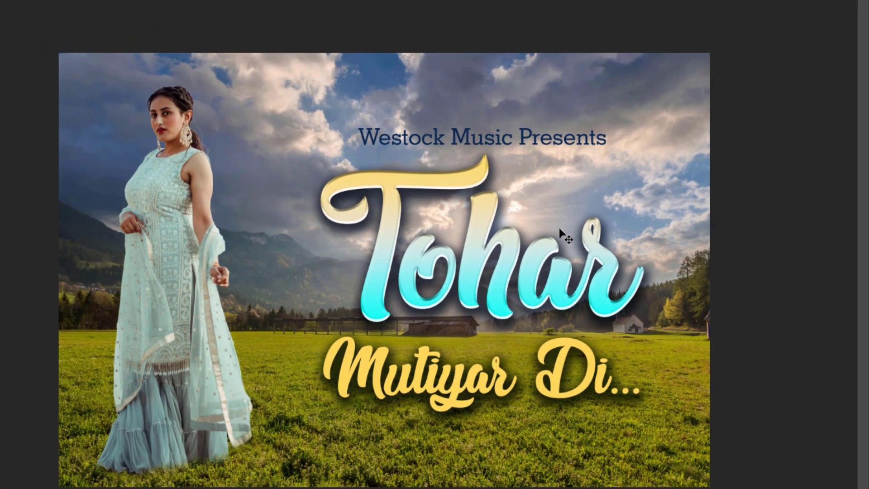
key(b)
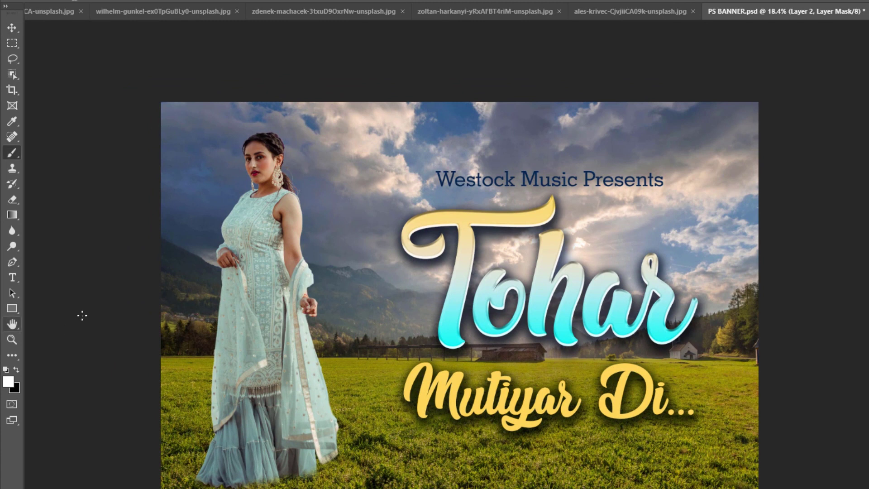
drag(171, 208, 249, 226)
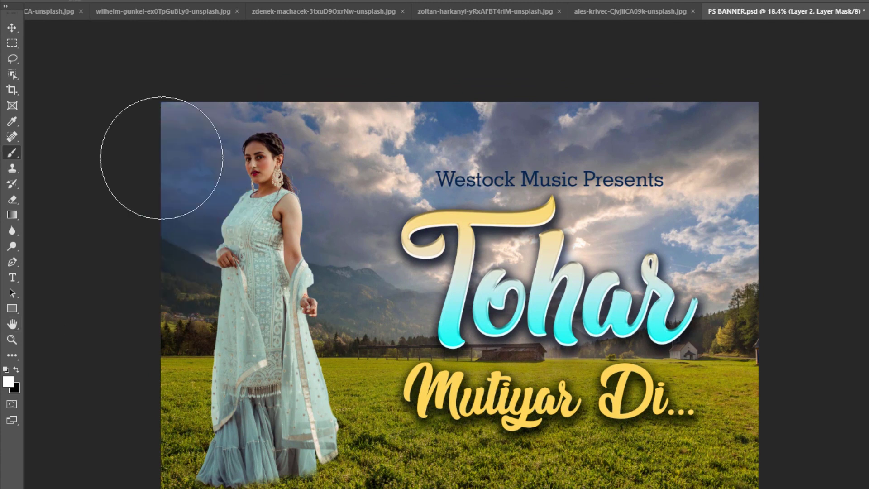
click(15, 371)
mouse_move(126, 126)
mouse_down()
mouse_move(230, 163)
mouse_move(250, 95)
mouse_move(140, 171)
mouse_move(212, 227)
mouse_move(274, 244)
mouse_move(171, 244)
mouse_move(267, 261)
mouse_move(333, 223)
mouse_move(406, 273)
mouse_move(315, 279)
mouse_move(420, 274)
mouse_move(336, 295)
mouse_move(594, 268)
mouse_move(665, 279)
mouse_move(593, 303)
mouse_move(646, 293)
mouse_move(743, 301)
mouse_move(760, 242)
mouse_move(722, 130)
mouse_move(684, 101)
mouse_move(434, 168)
mouse_move(568, 243)
mouse_move(318, 181)
mouse_move(505, 146)
mouse_move(477, 122)
mouse_move(411, 180)
mouse_move(510, 192)
mouse_move(405, 233)
mouse_move(397, 263)
mouse_move(459, 309)
mouse_move(466, 287)
mouse_move(537, 316)
mouse_move(479, 297)
mouse_move(711, 310)
mouse_move(699, 309)
mouse_move(749, 301)
mouse_up()
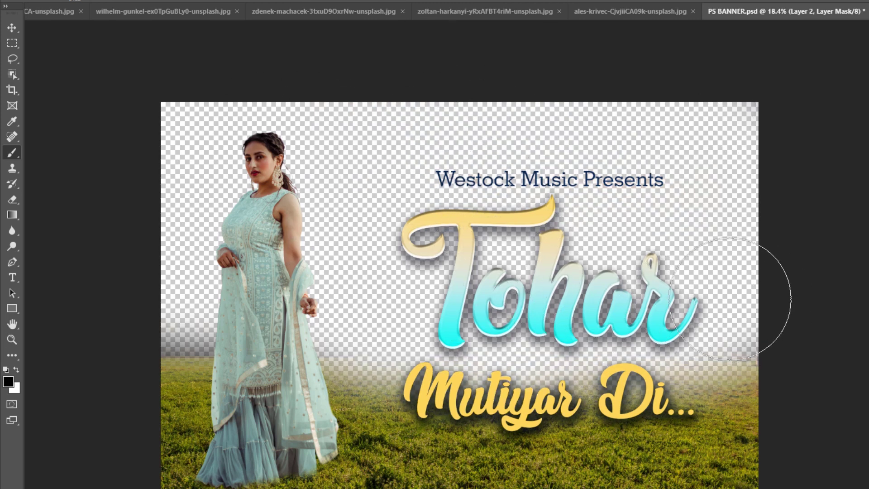
drag(249, 303, 93, 314)
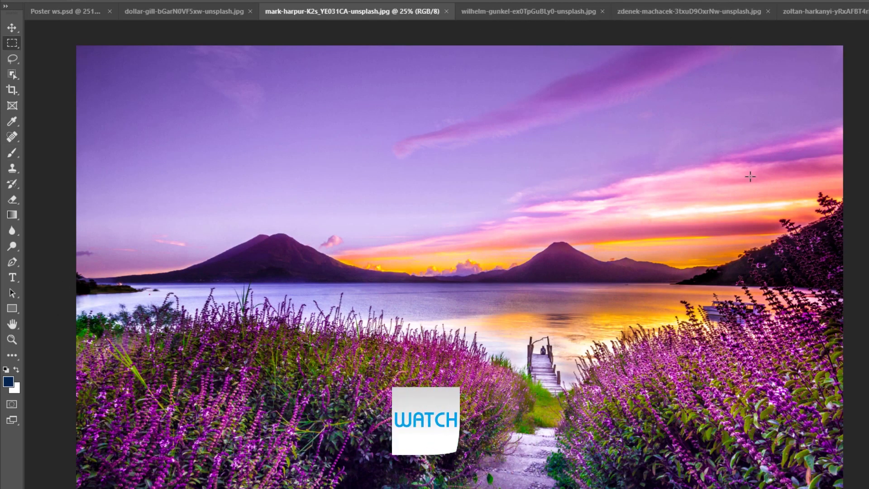
- Copy the sky and mountains from the purple sunset lake photo, paste them above Layer 2 in PS BANNER.psd and enlarge them to cover the banner's width
drag(858, 37, 26, 287)
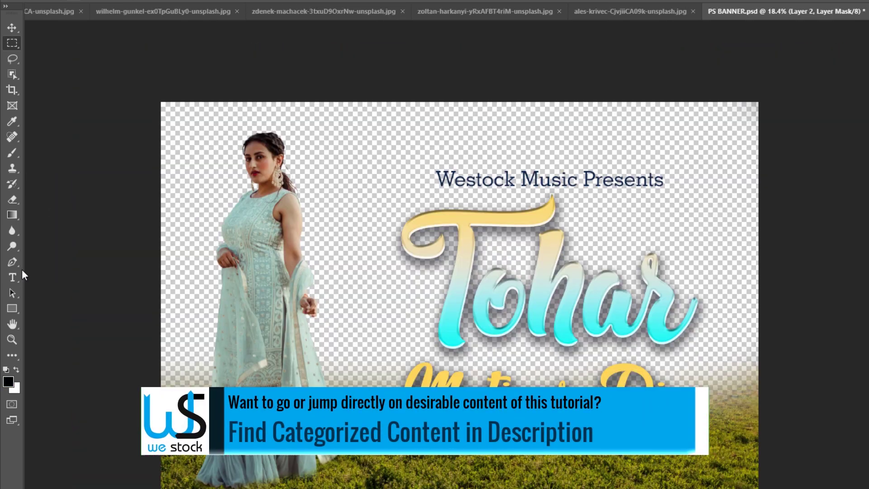
key(ctrl+v)
key(ctrl+t)
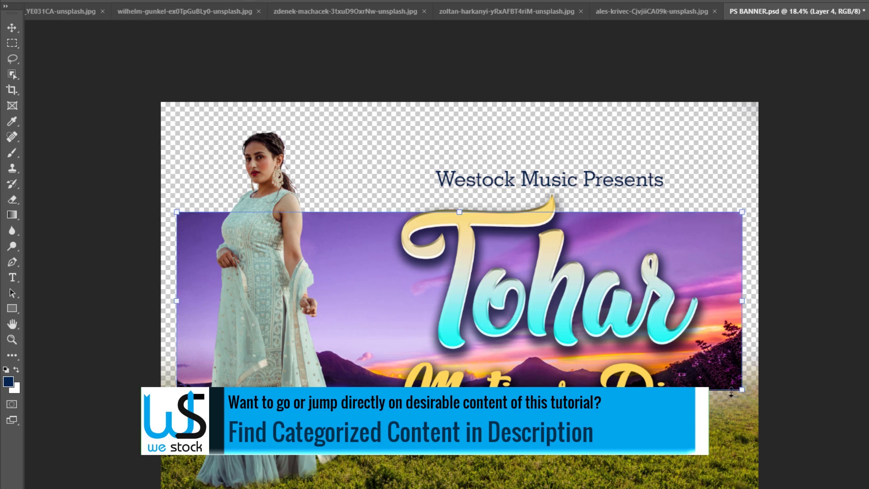
drag(743, 393, 867, 432)
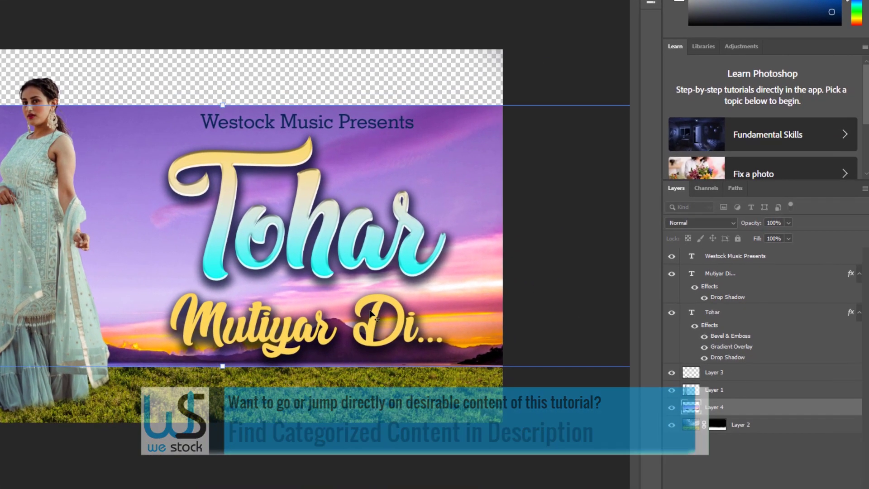
key(Return)
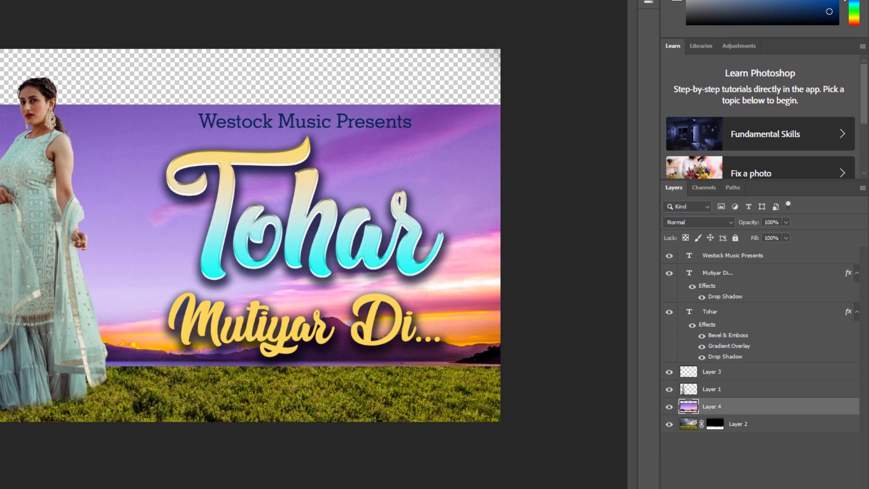